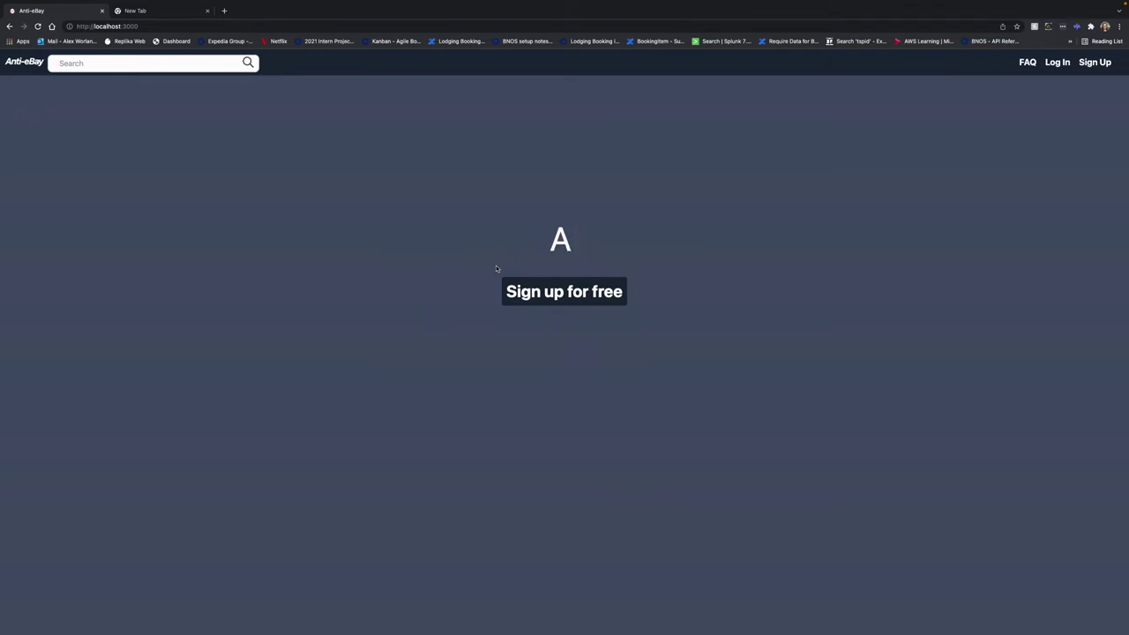
Register a Buyer-profile account with the buyer's first and last name, e-mail, username and password
left_click(585, 288)
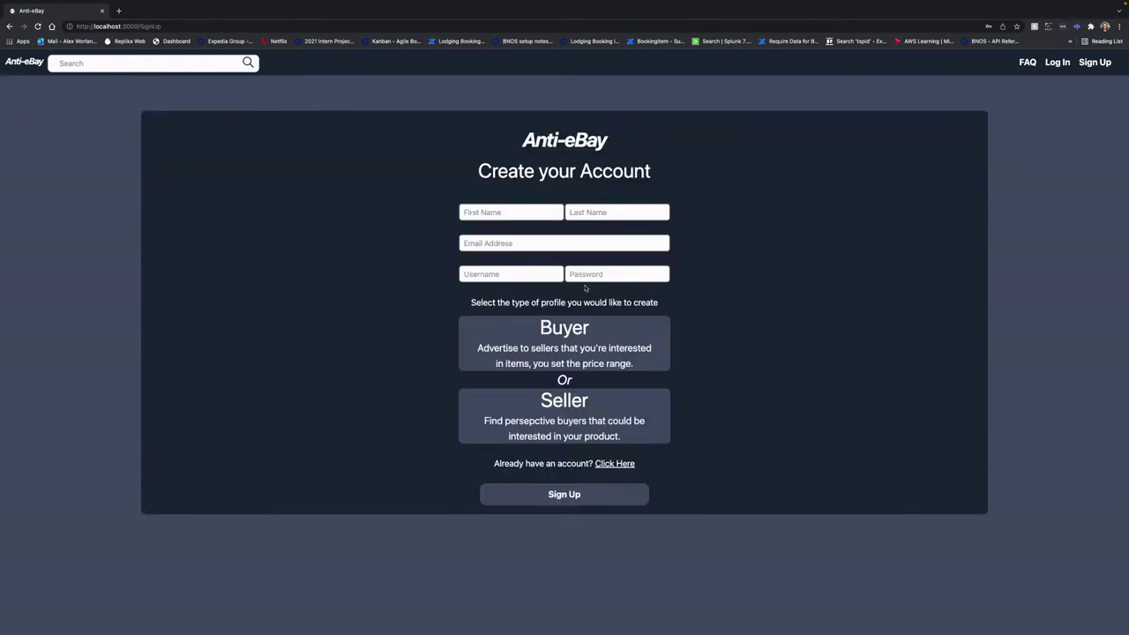
left_click(504, 214)
type("Bu")
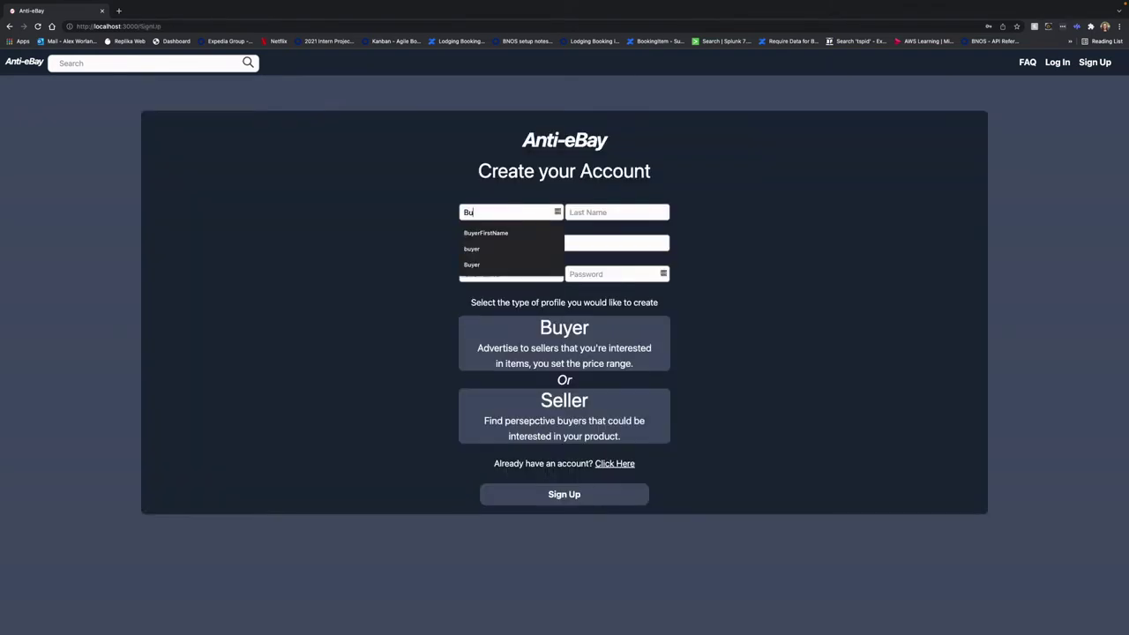
type("yerFirst")
key("Down")
key("Tab")
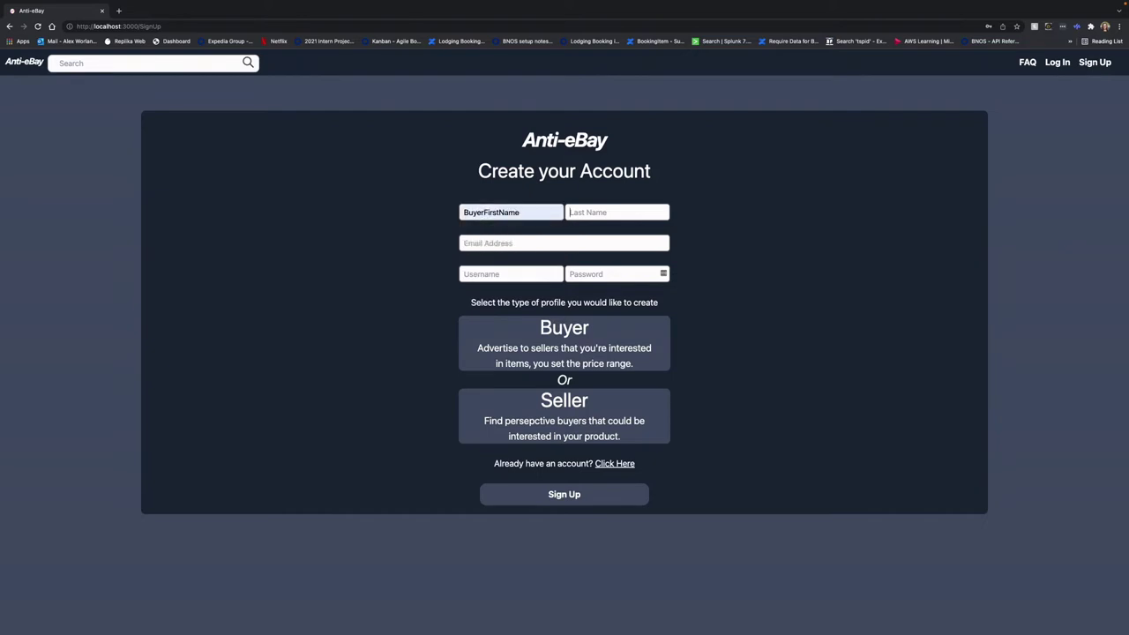
type("Buyer")
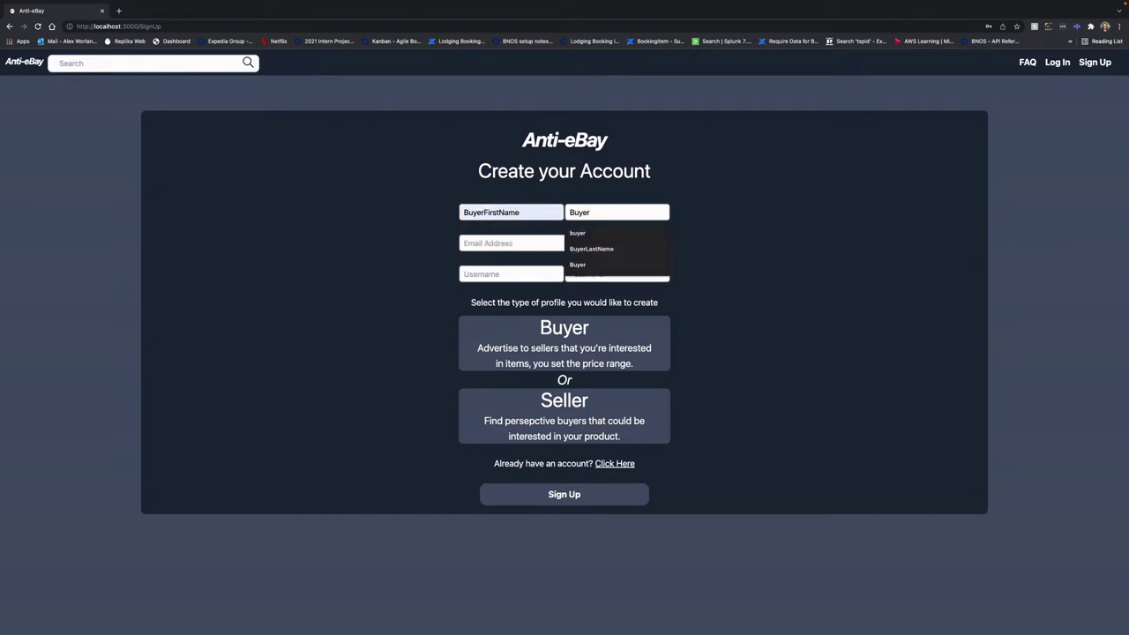
type("LastName")
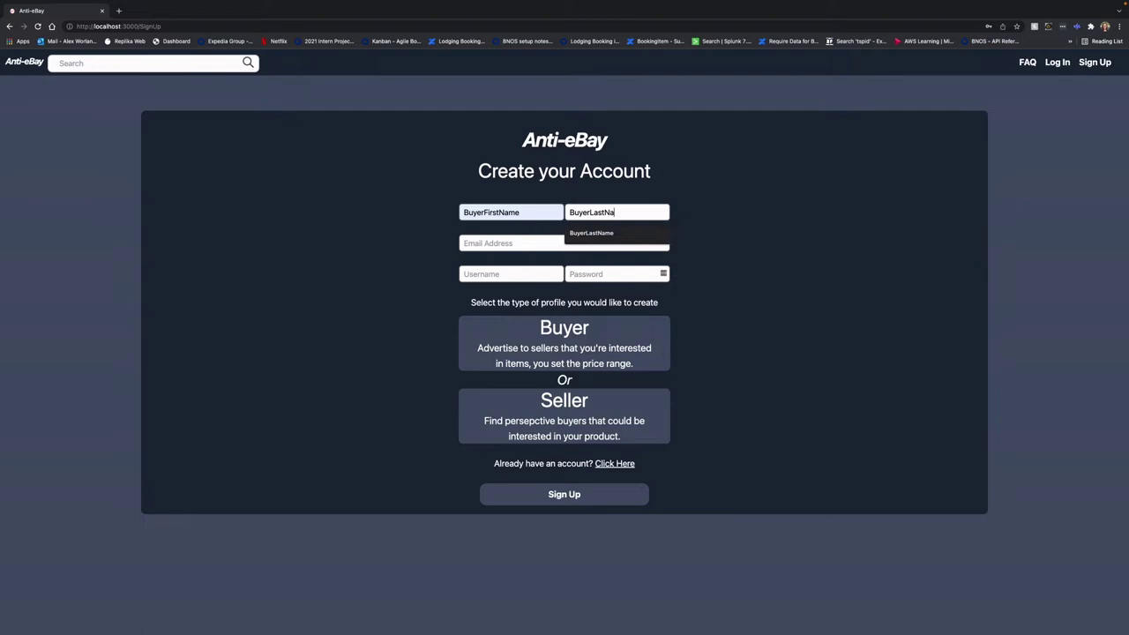
key("Tab")
type("b")
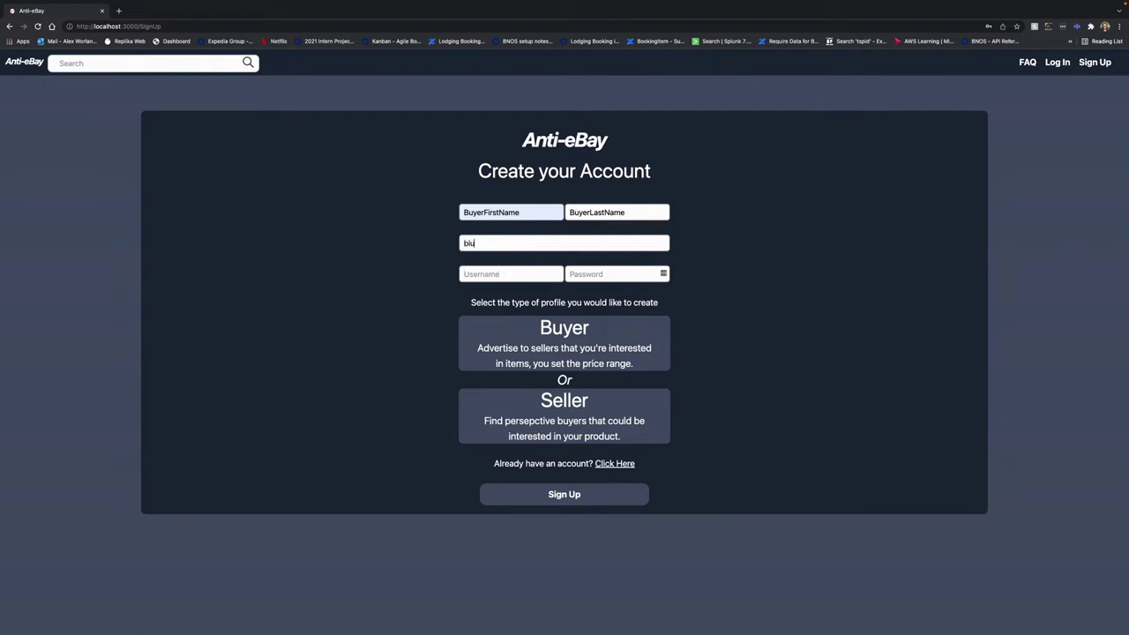
type("uyer@gmai")
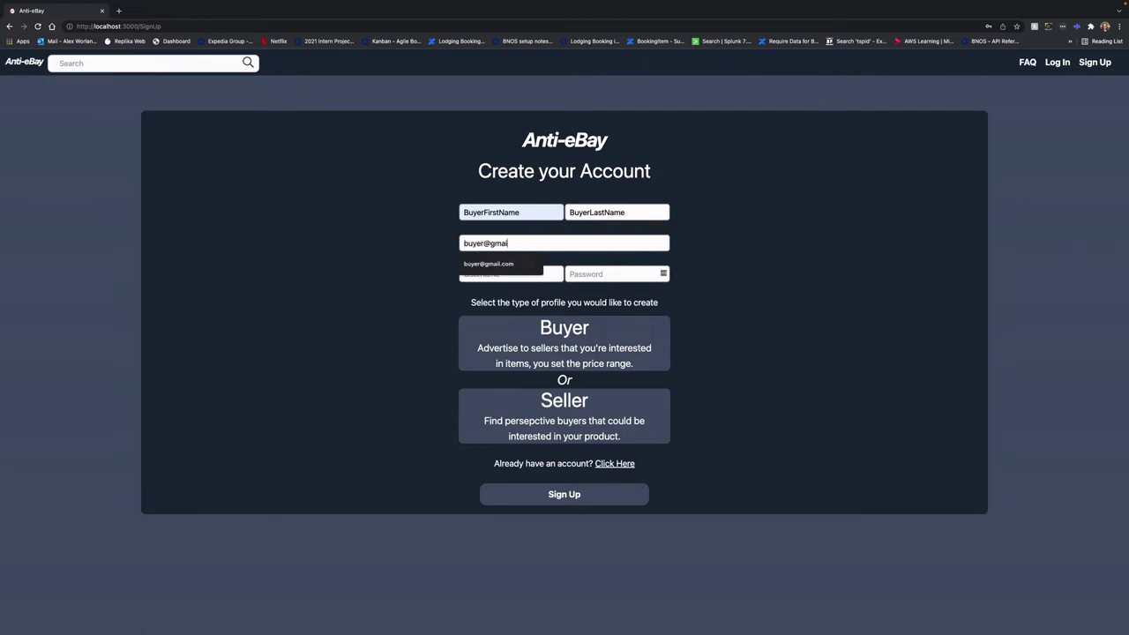
type("l.comBuyer")
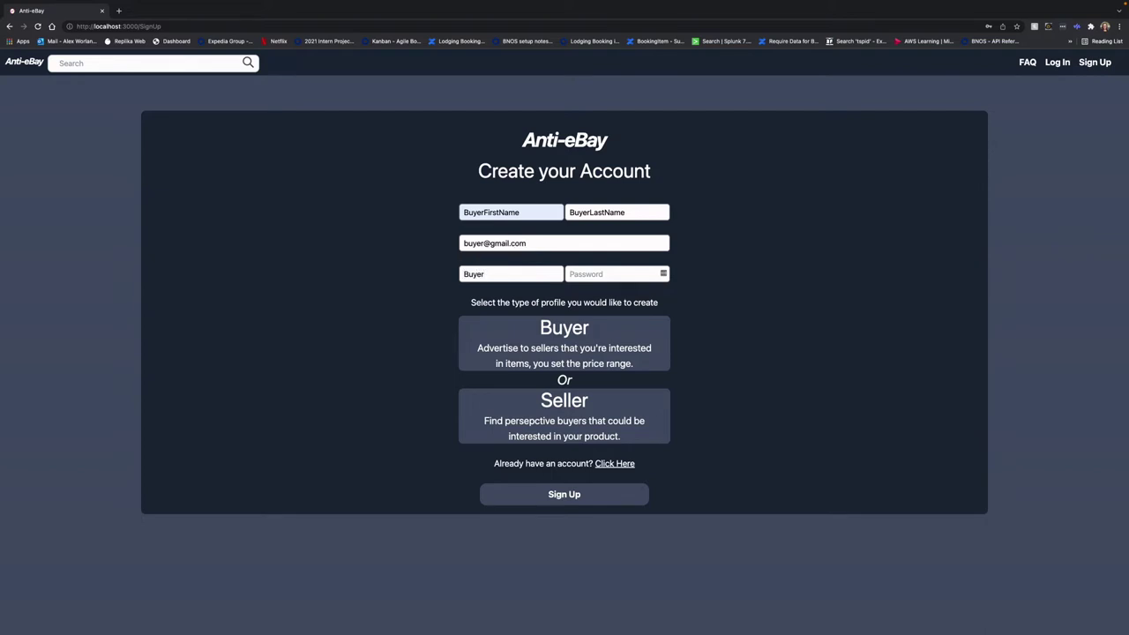
key("Tab")
type("password")
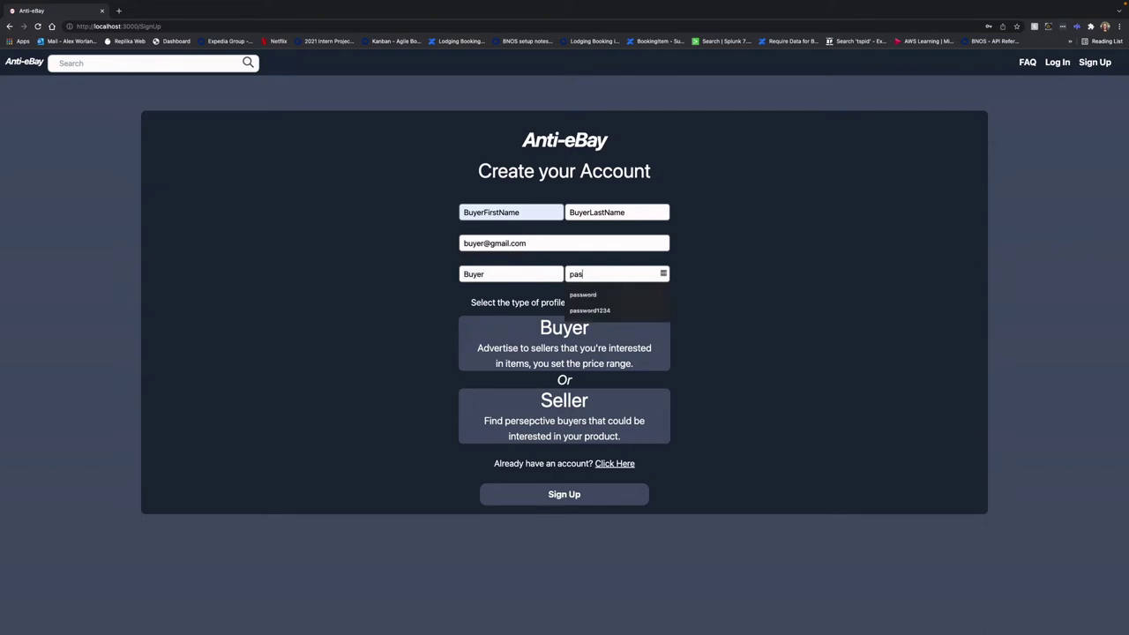
left_click(559, 351)
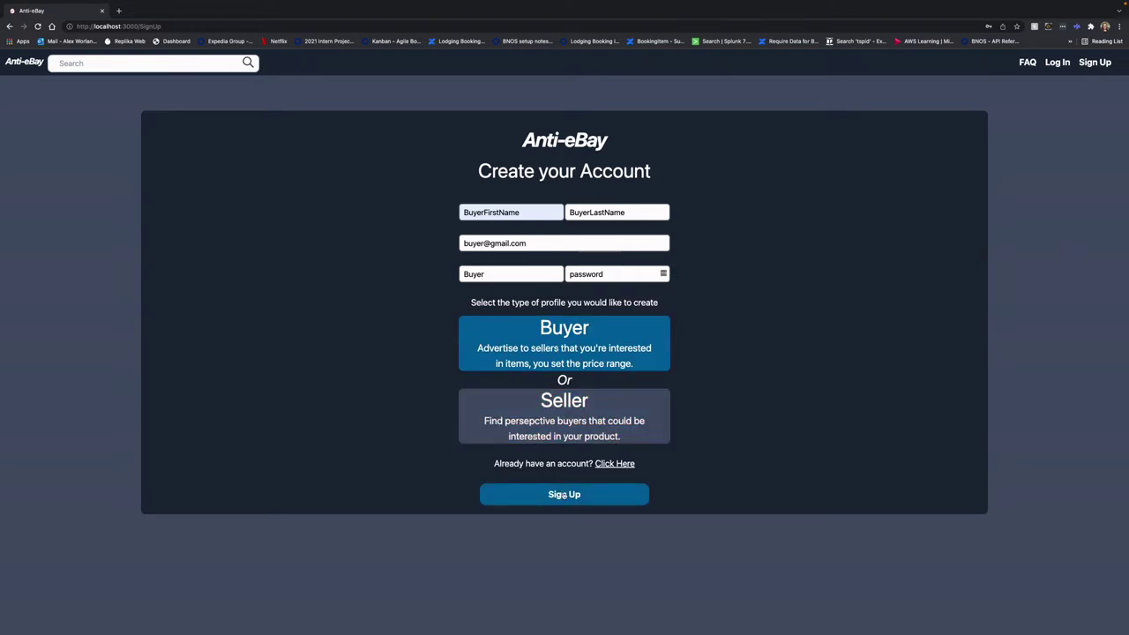
left_click(564, 494)
Sign in as the buyer and attach the Nice_Car.jpeg photo to a new post
left_click(529, 279)
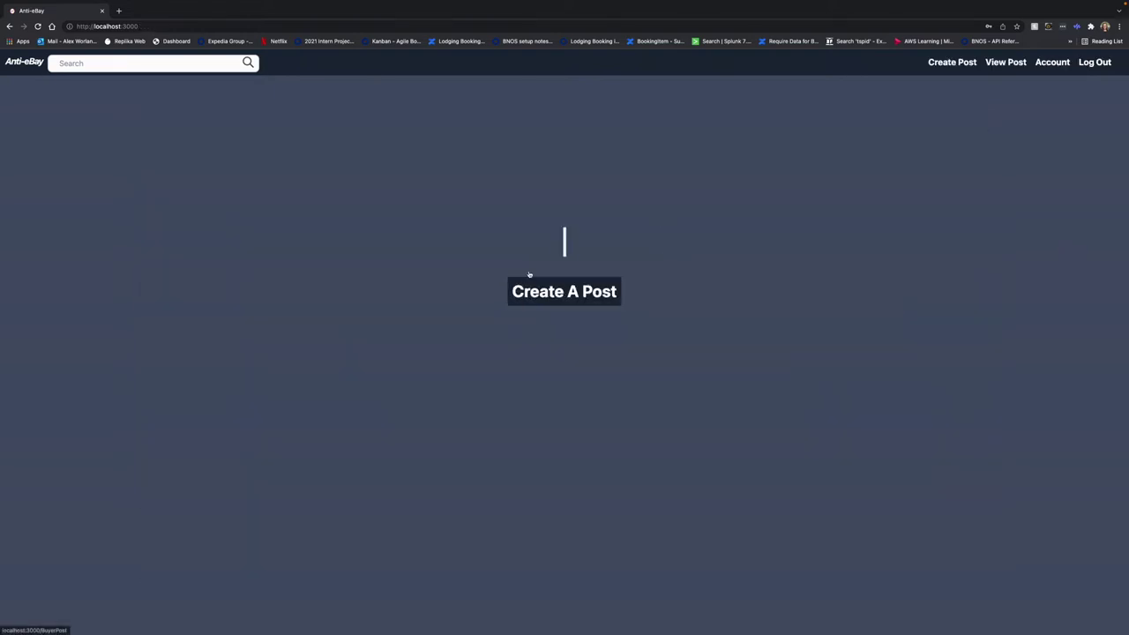
left_click(572, 295)
triple_click(532, 328)
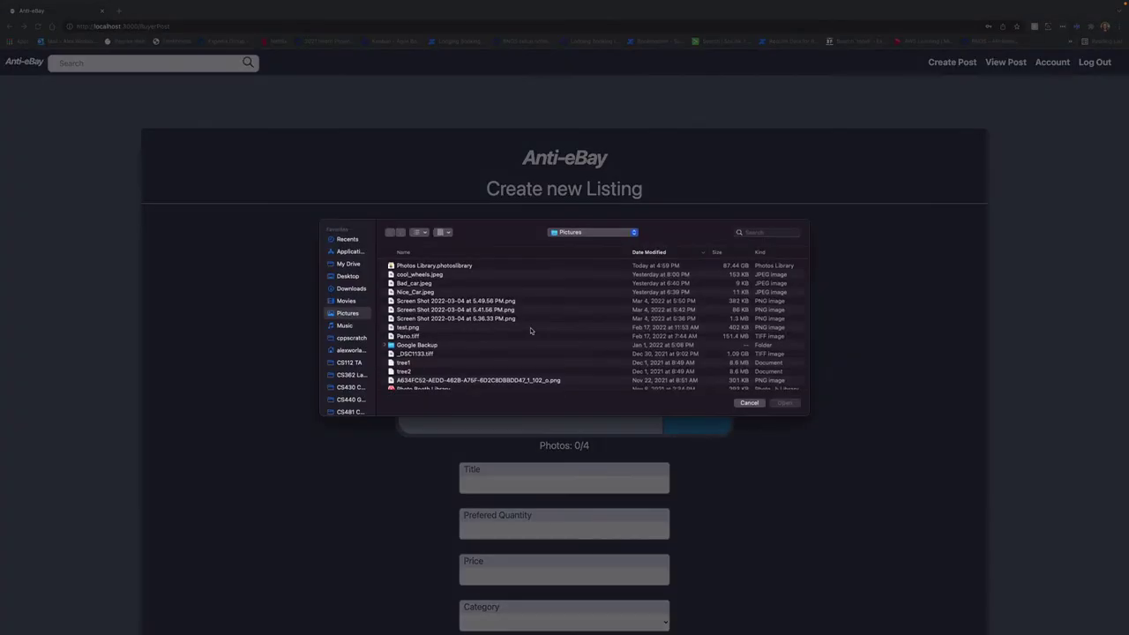
left_click(407, 293)
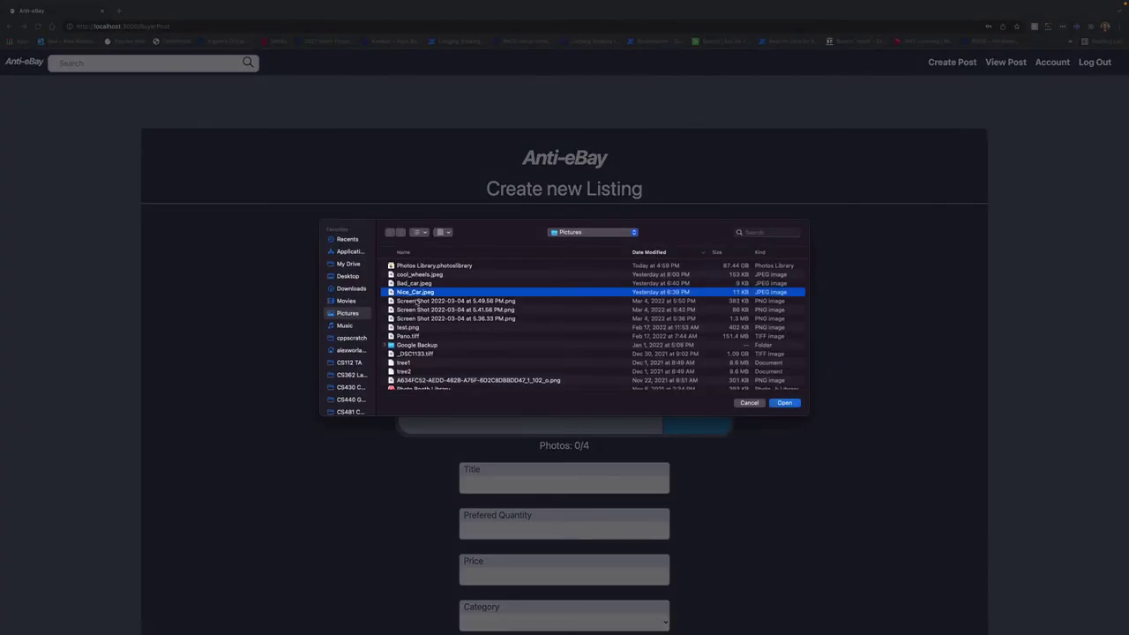
left_click(780, 405)
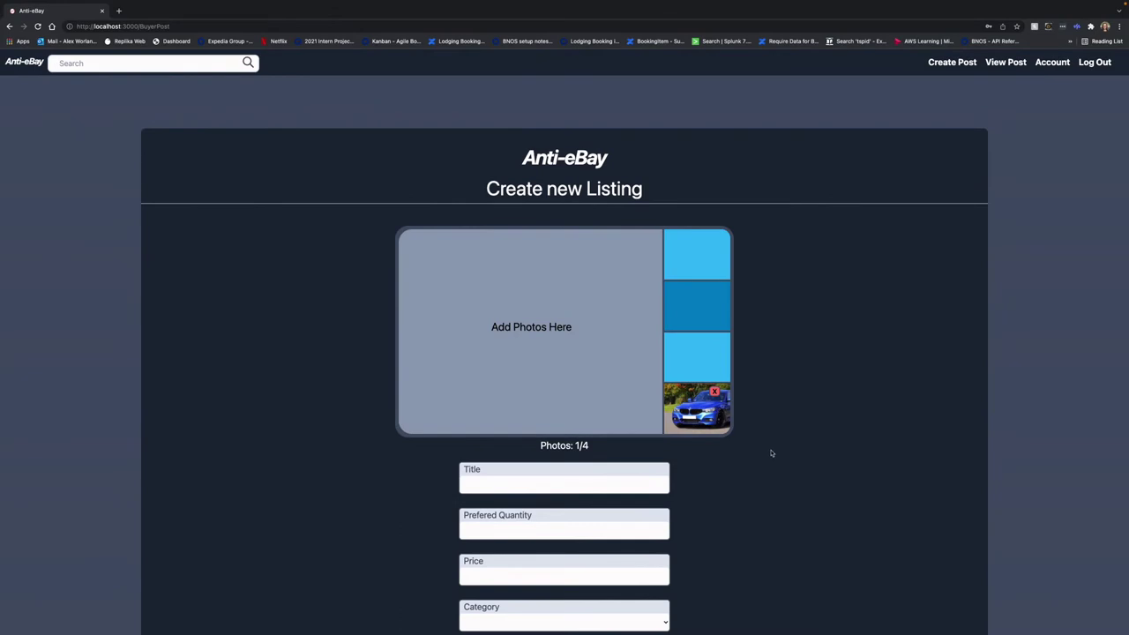
Title the listing 'Cool Car' and enter 10000 as its price
left_click(498, 482)
type("A coo")
key("BackSpace")
key("BackSpace")
type("Cool Car")
scroll(794, 499, "down", 3)
left_click(477, 381)
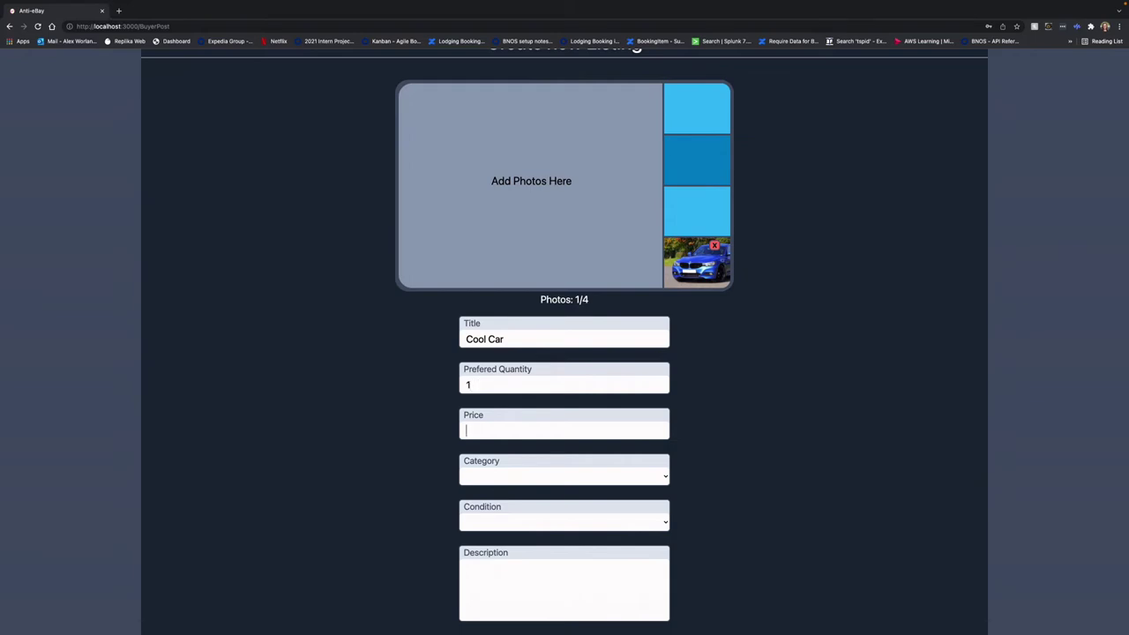
type("10000")
Set category Auto Parts & Accessories, condition New, description 'A new blue car.', and publish
left_click(515, 478)
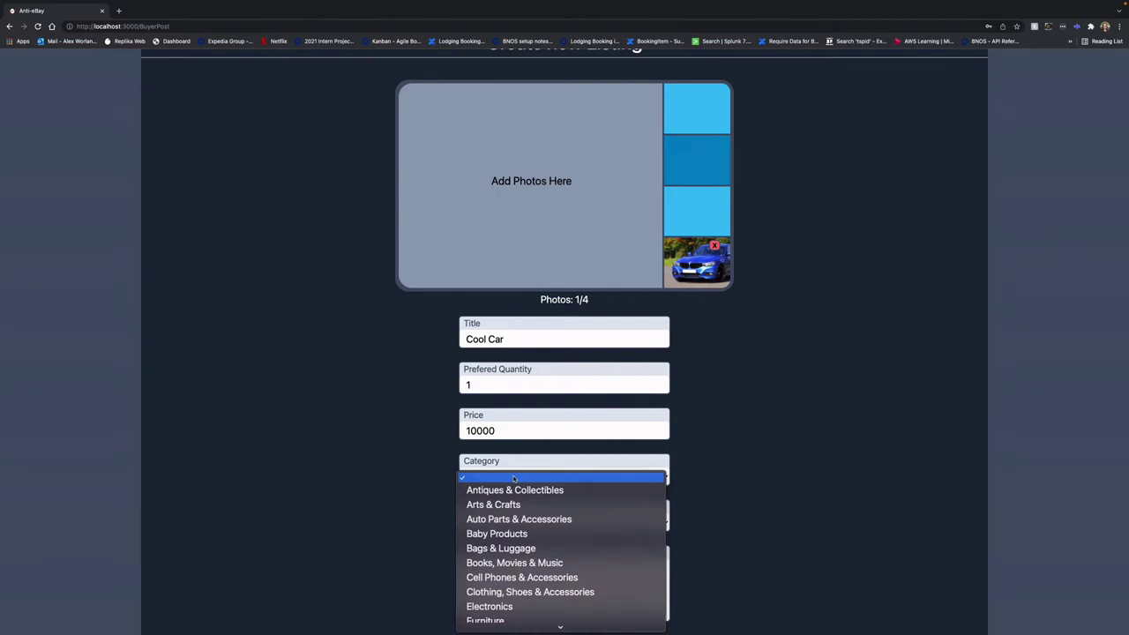
left_click(545, 520)
scroll(511, 514, "down", 1)
left_click(499, 482)
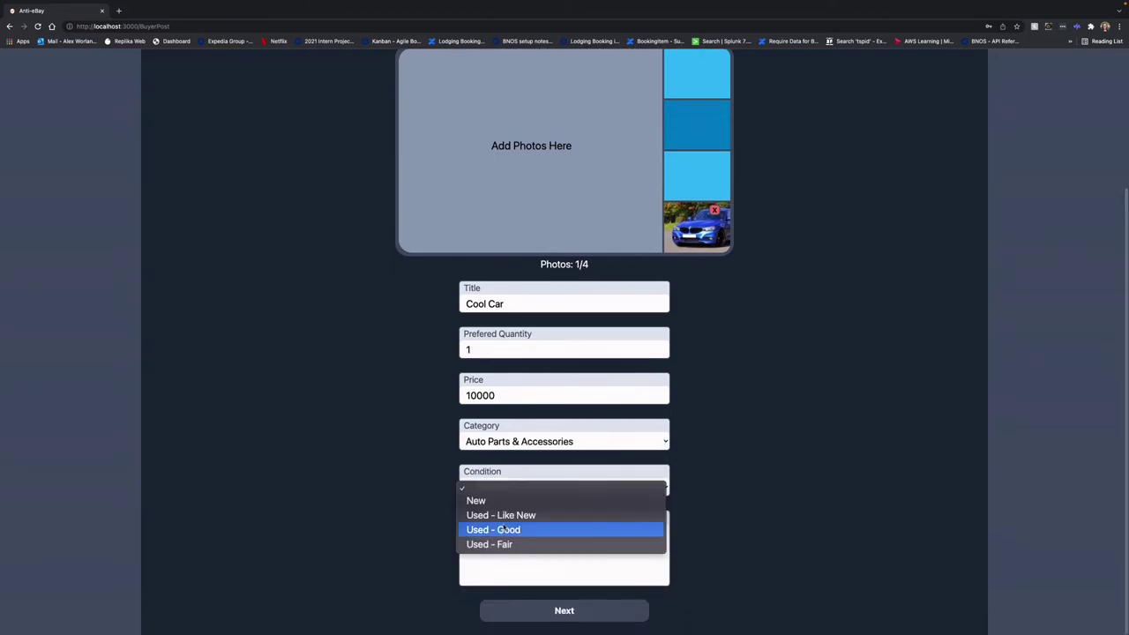
left_click(500, 502)
left_click(510, 538)
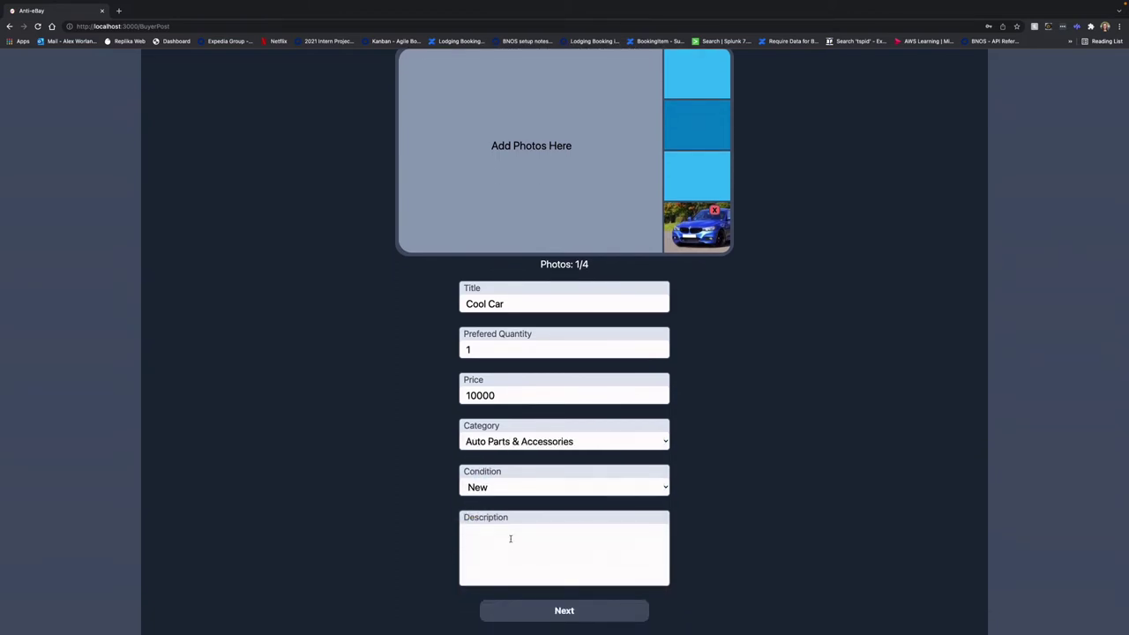
type("A new blue car.")
left_click(559, 618)
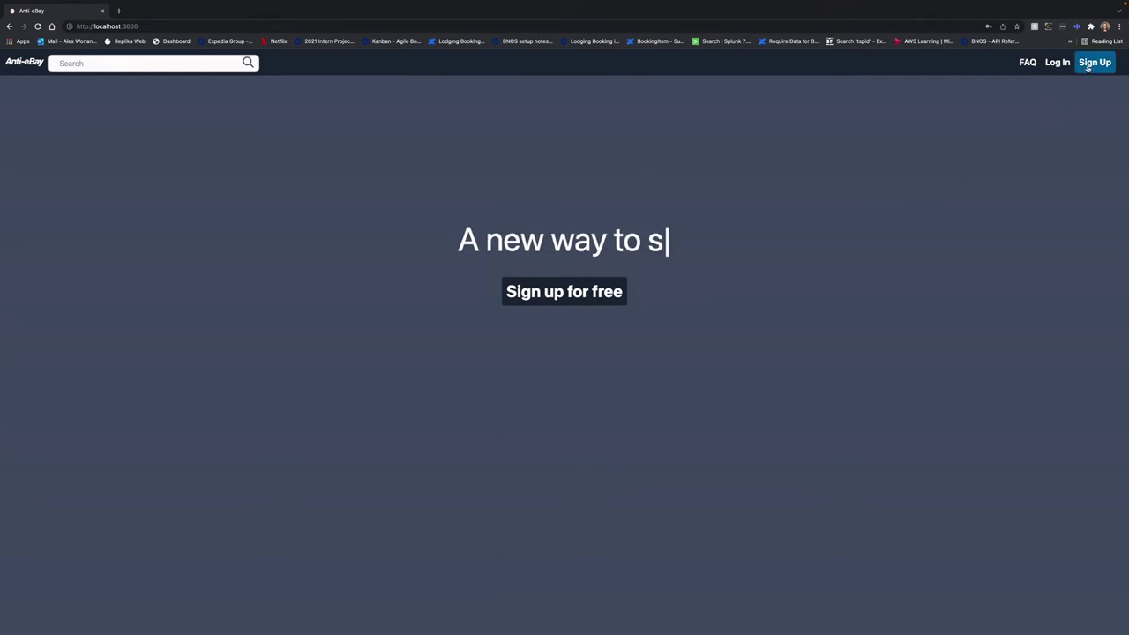
Start a second sign-up and enter the seller's first name, last name and e-mail
left_click(1095, 62)
left_click(503, 216)
type("Seller")
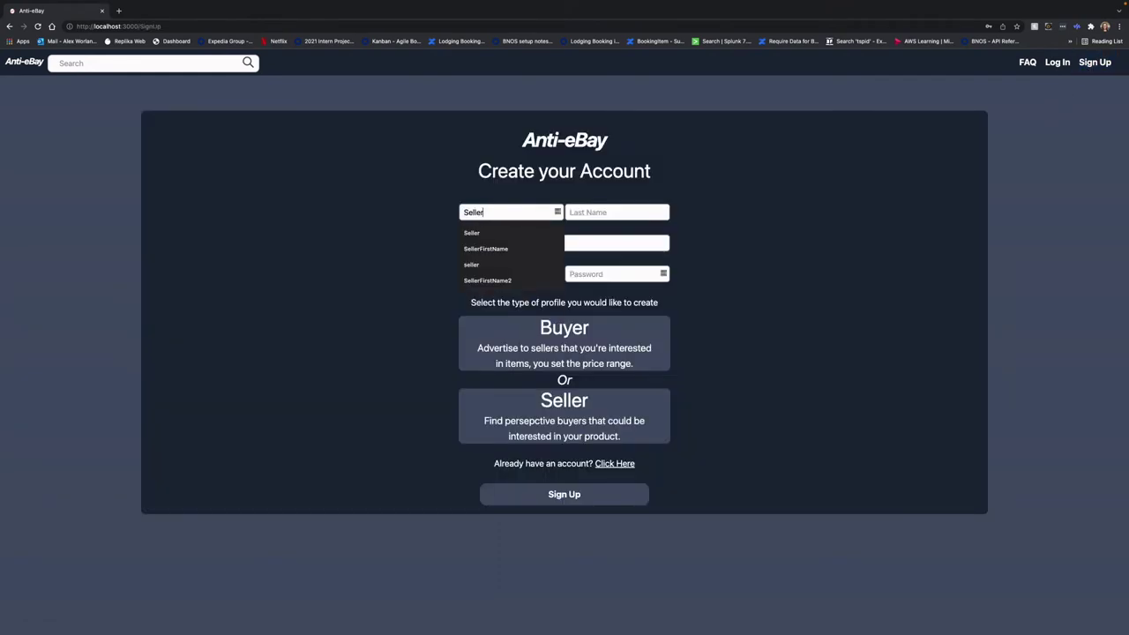
key("Tab")
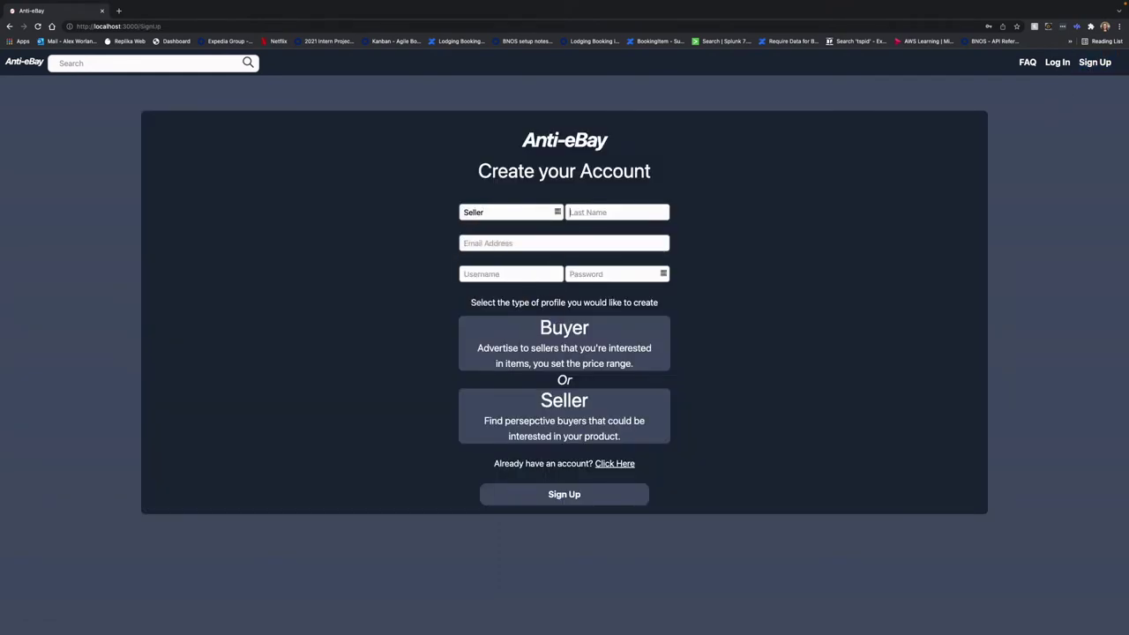
key("shift+Tab")
type("First")
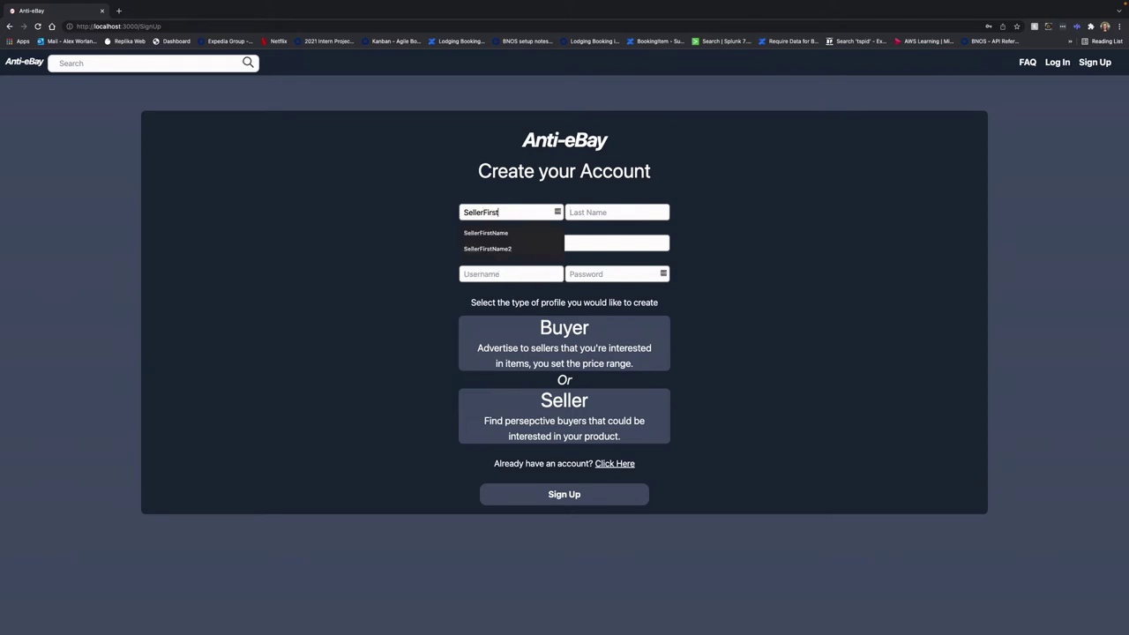
type("Name")
key("Tab")
type("SellerLa")
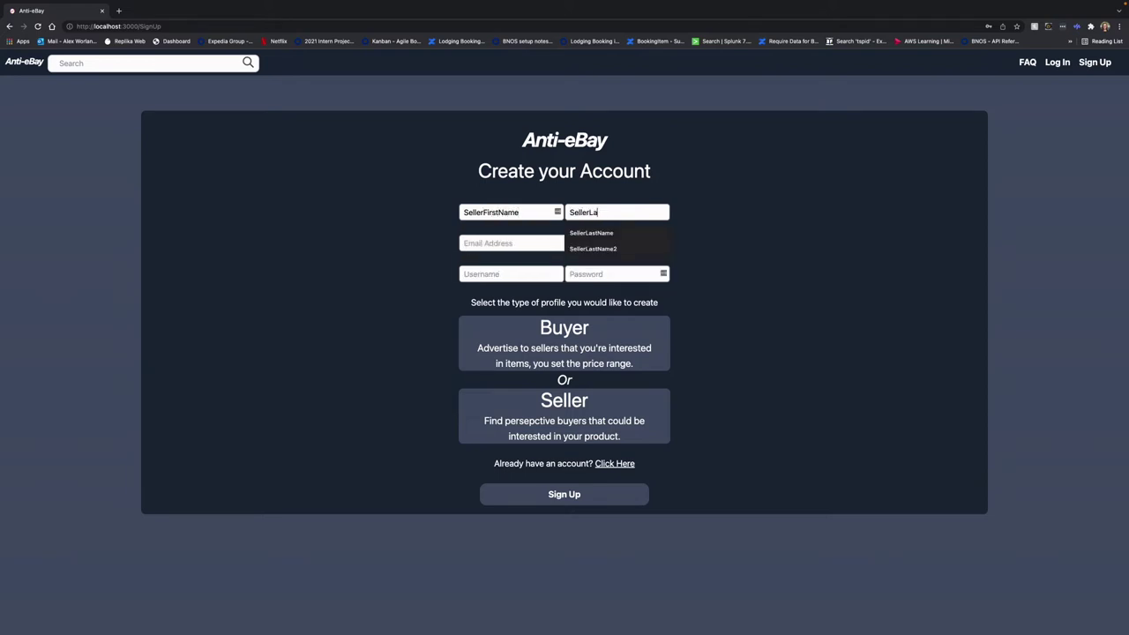
type("stName")
key("Tab")
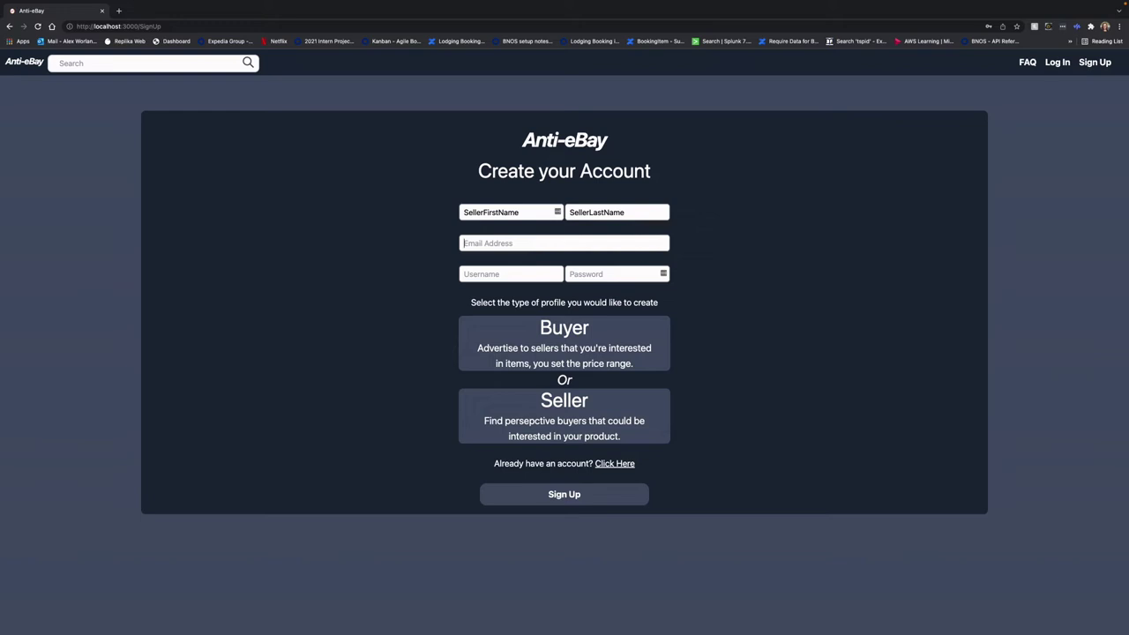
type("seller")
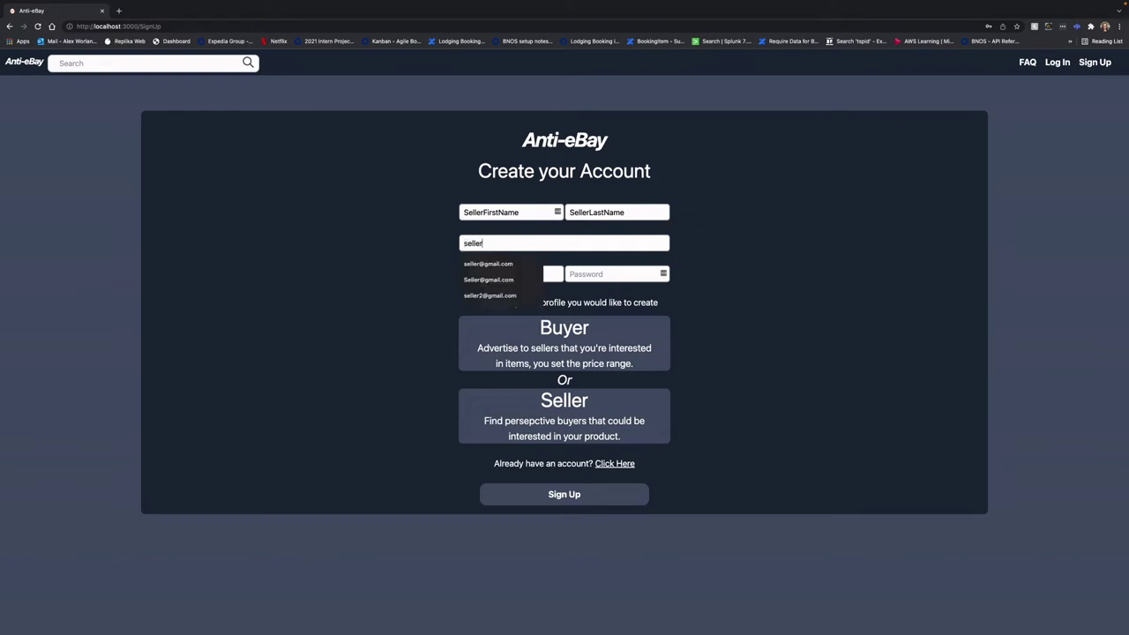
type("@gmail.com")
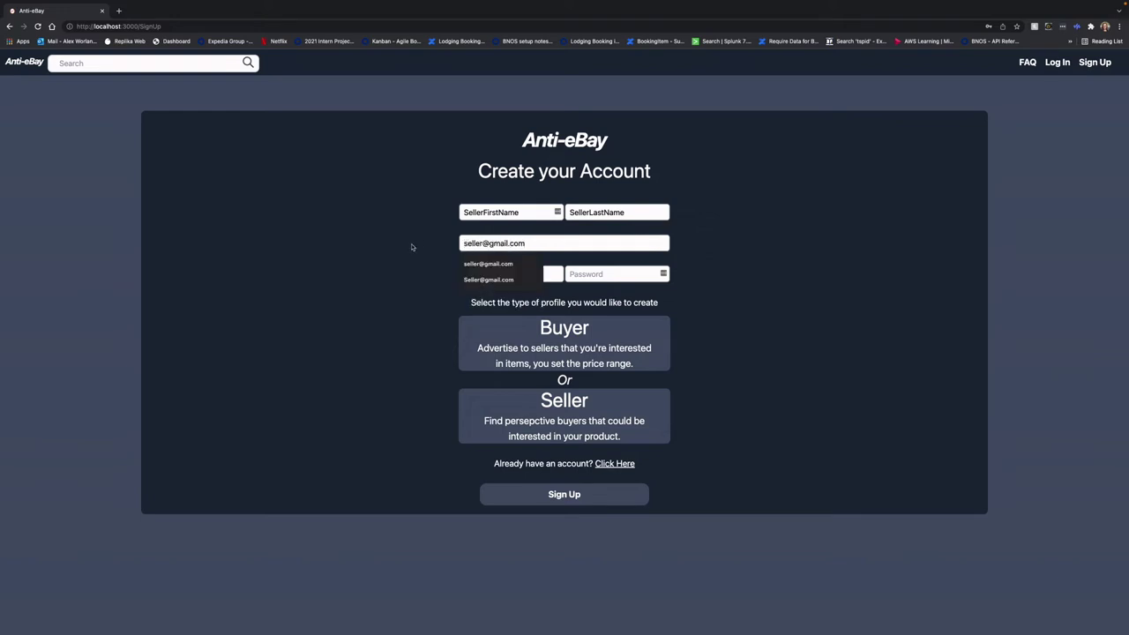
left_click_drag(524, 291, 518, 281)
Enter the seller's username and password, choose the Seller profile, and register
left_click(499, 276)
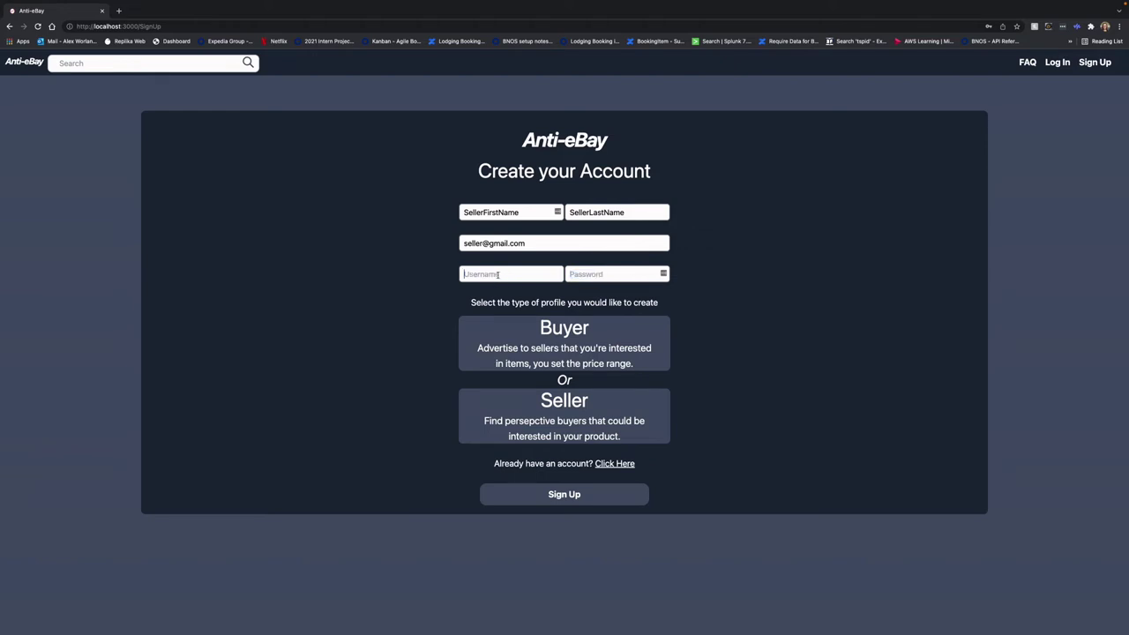
type("Seller")
key("Tab")
type("password")
left_click(516, 422)
left_click(575, 494)
Sign in using the seller's saved login
left_click(474, 222)
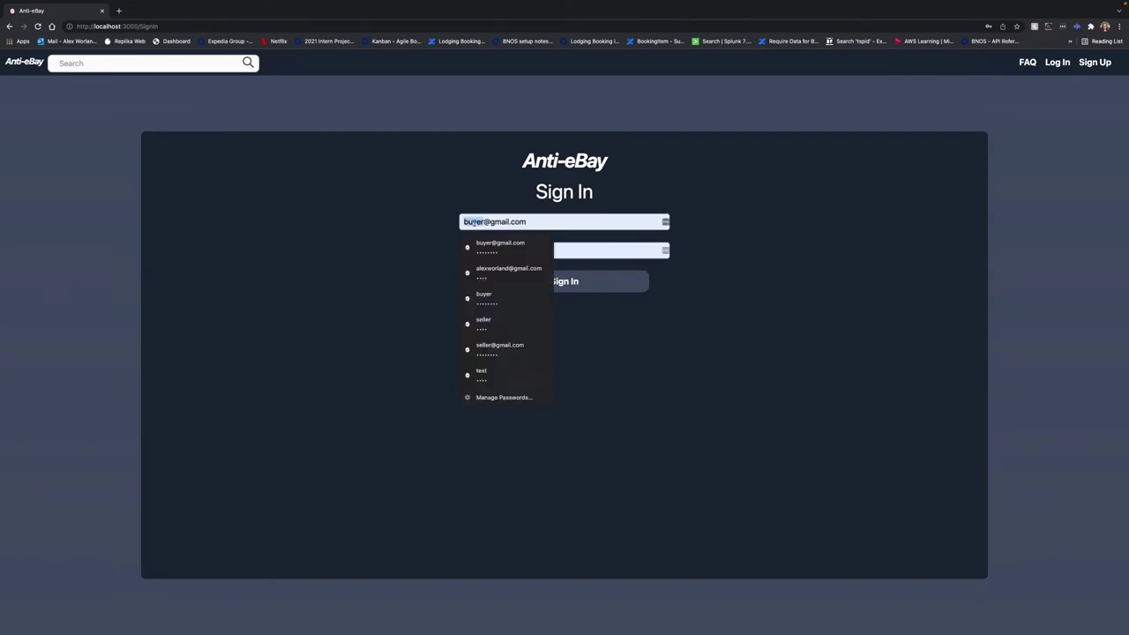
left_click(500, 345)
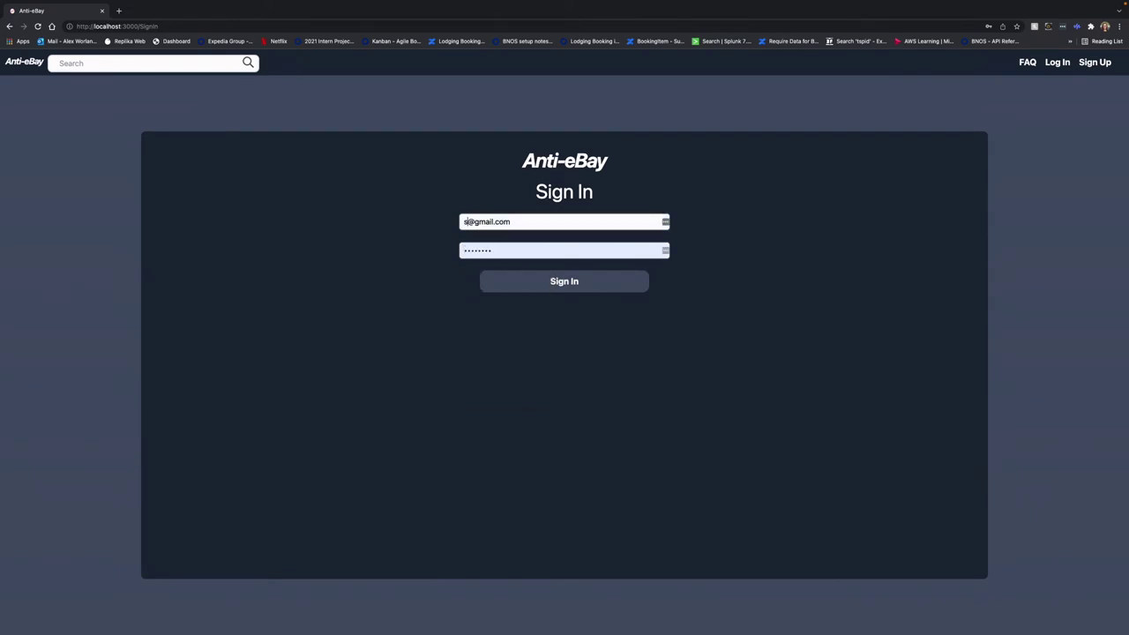
left_click(547, 283)
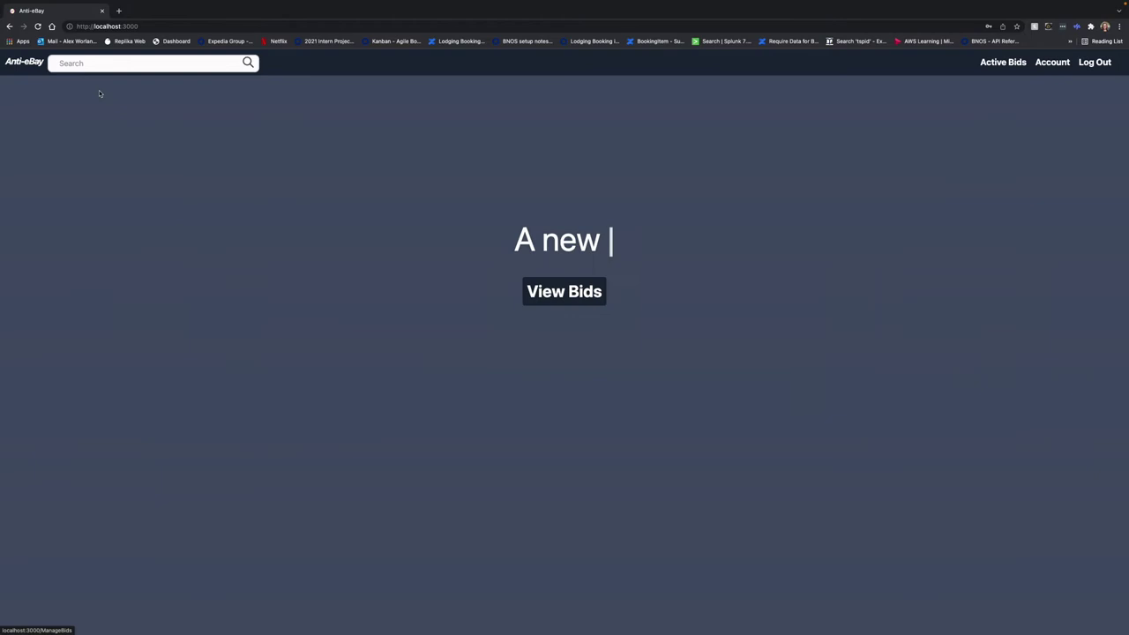
Search for 'car' and start a bid on the Cool Car post
type("car")
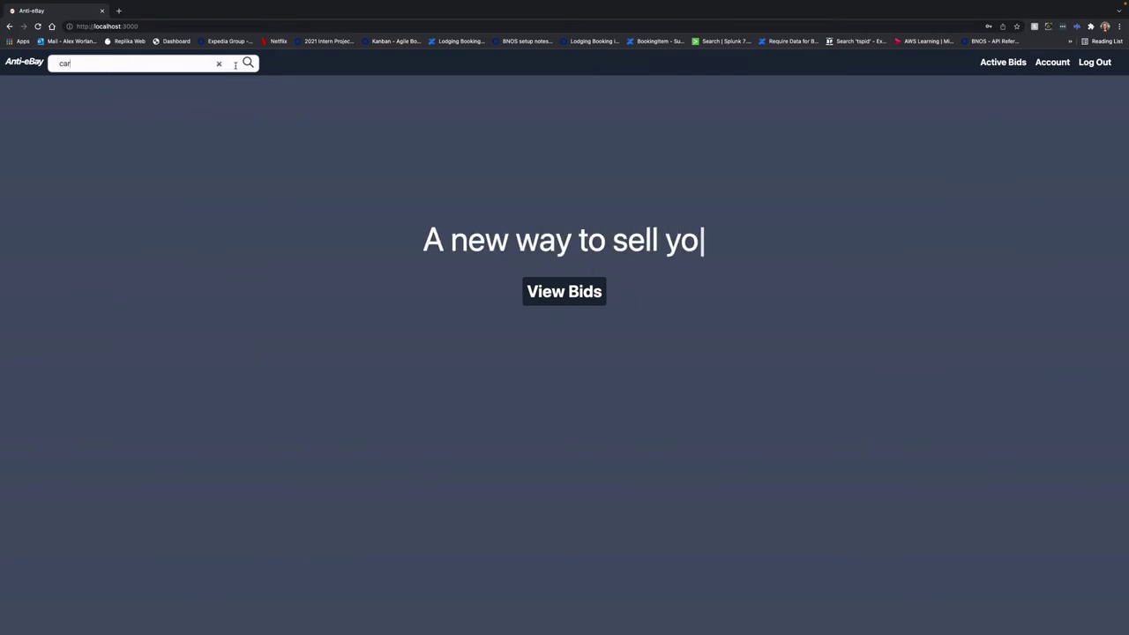
left_click(248, 62)
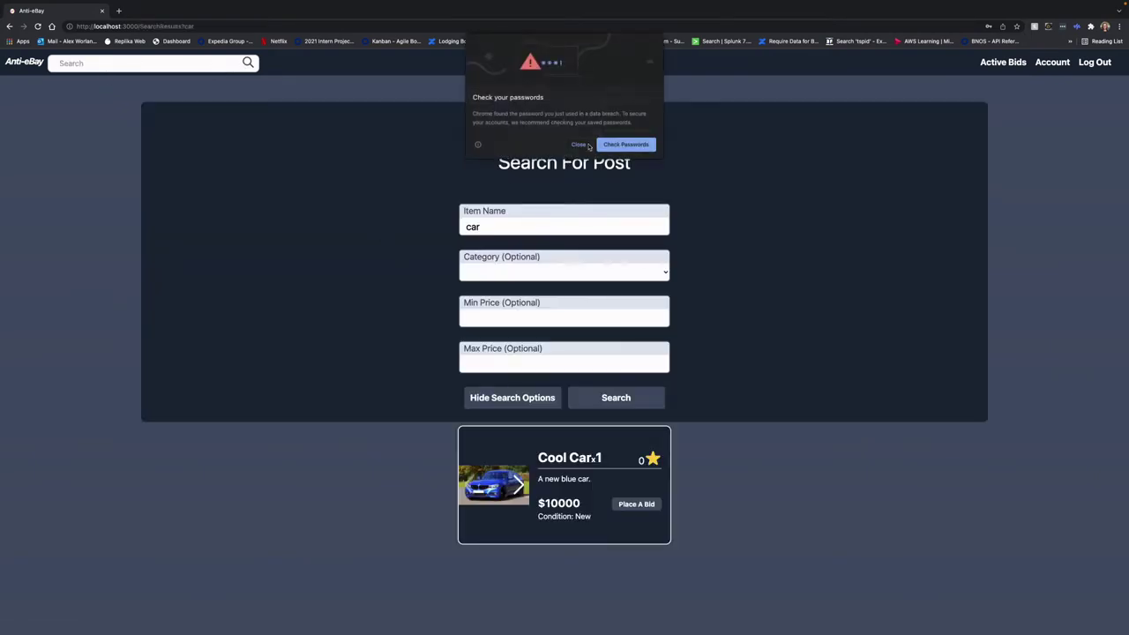
left_click(579, 145)
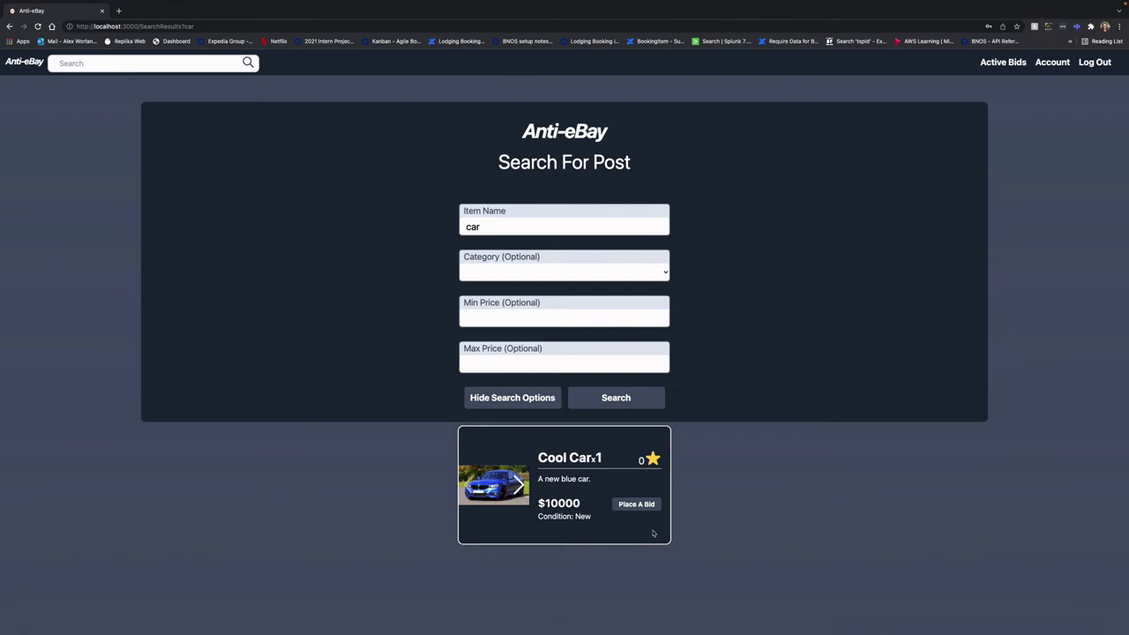
left_click(636, 509)
Attach Bad_car.jpeg to the bid and enter the offer amount
triple_click(369, 343)
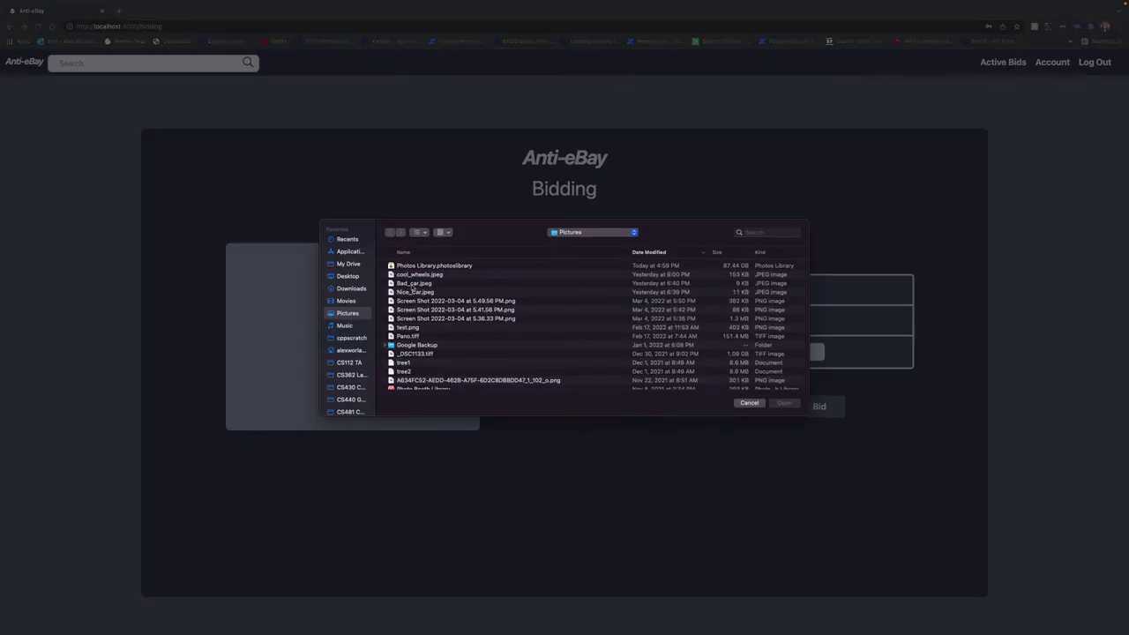
left_click(411, 284)
left_click(788, 406)
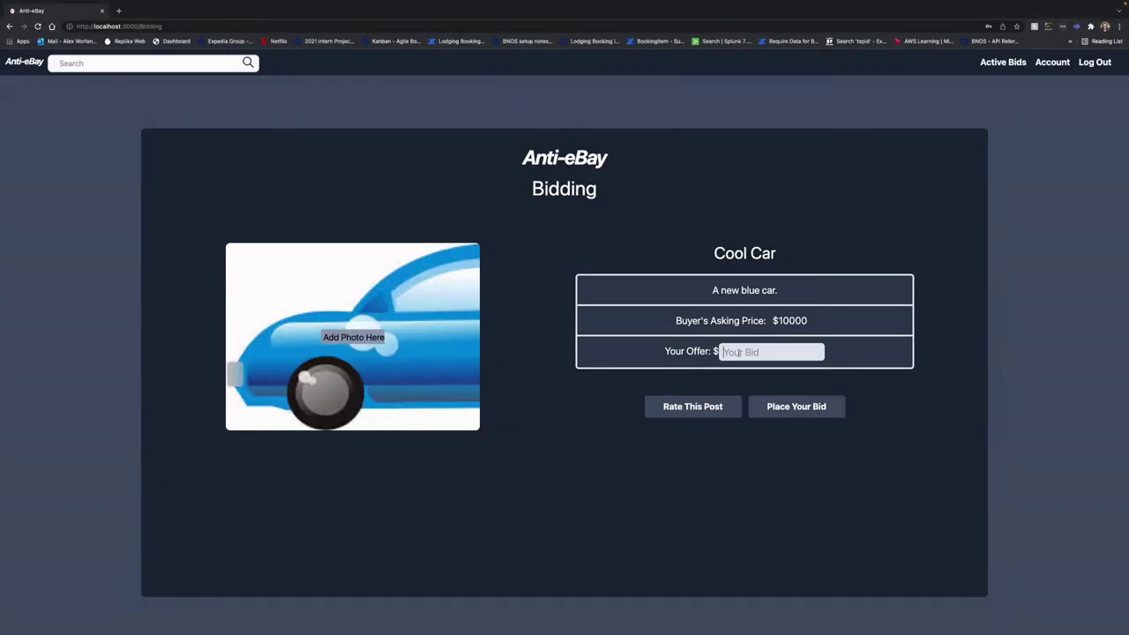
type("9000")
Rate the Cool Car post three stars with 'Post was ok' and place the $9000 bid
left_click(692, 406)
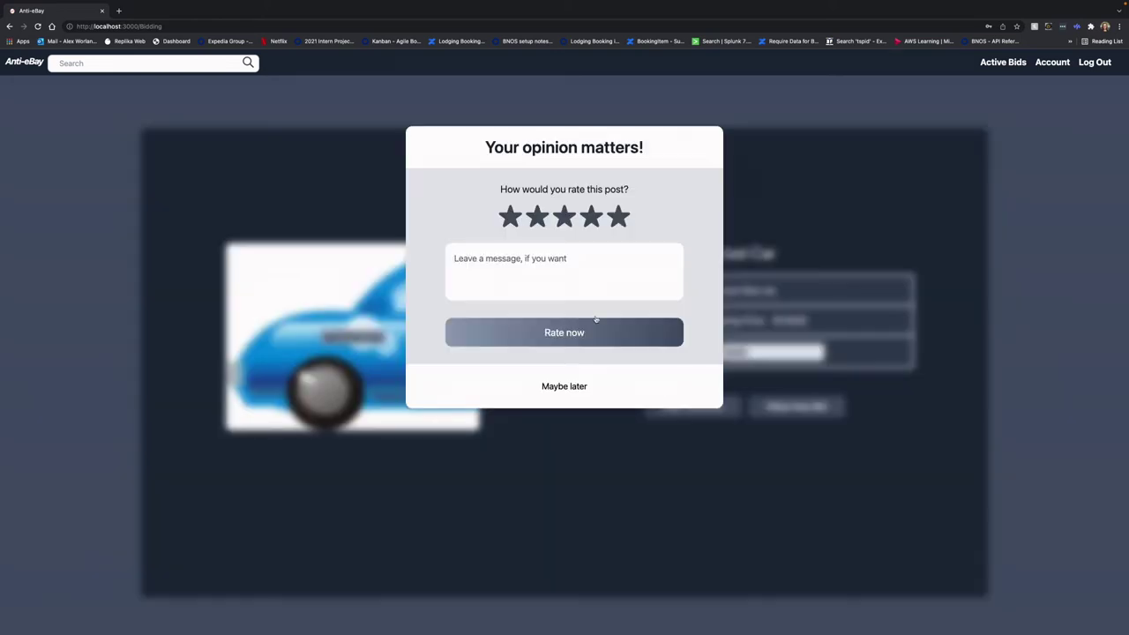
left_click(565, 217)
left_click(587, 278)
key("super+a")
type("Post was")
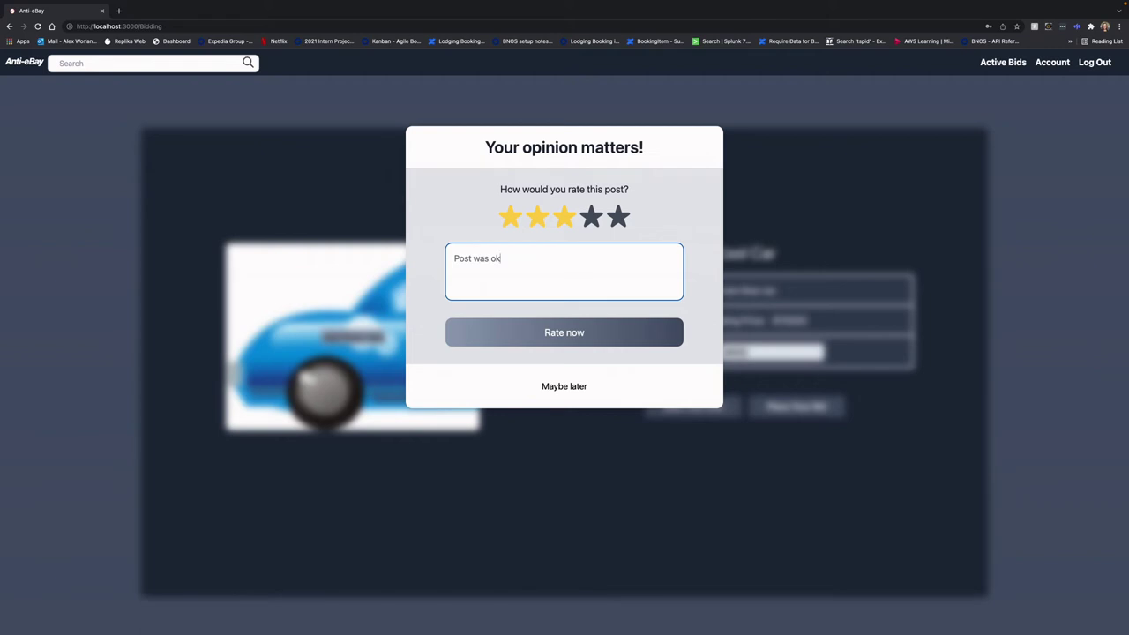
left_click(605, 337)
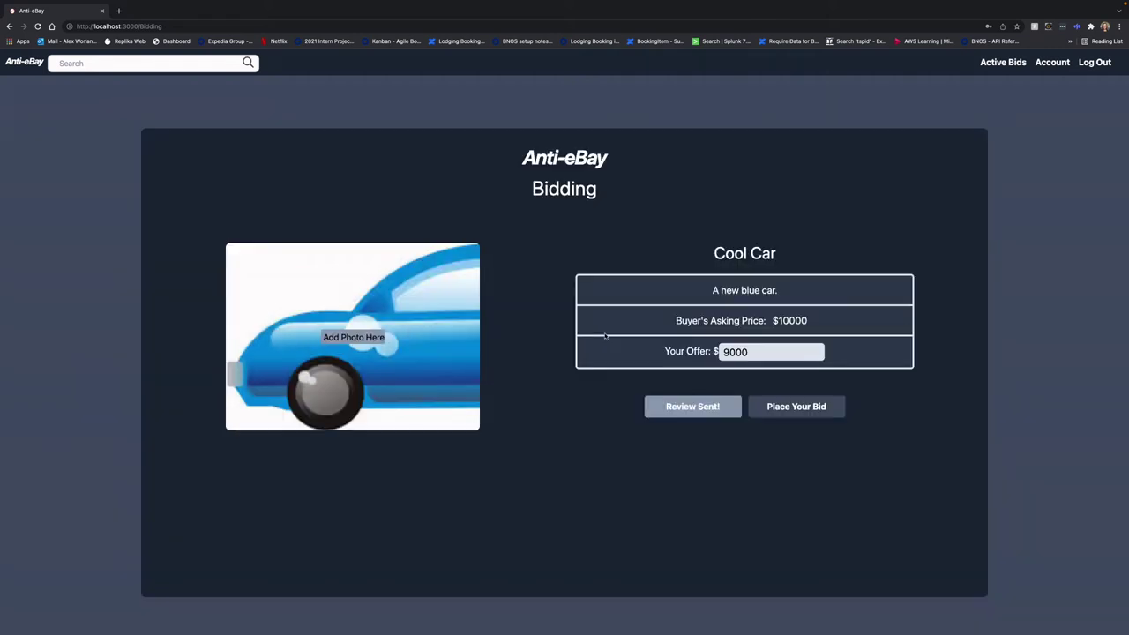
left_click(800, 411)
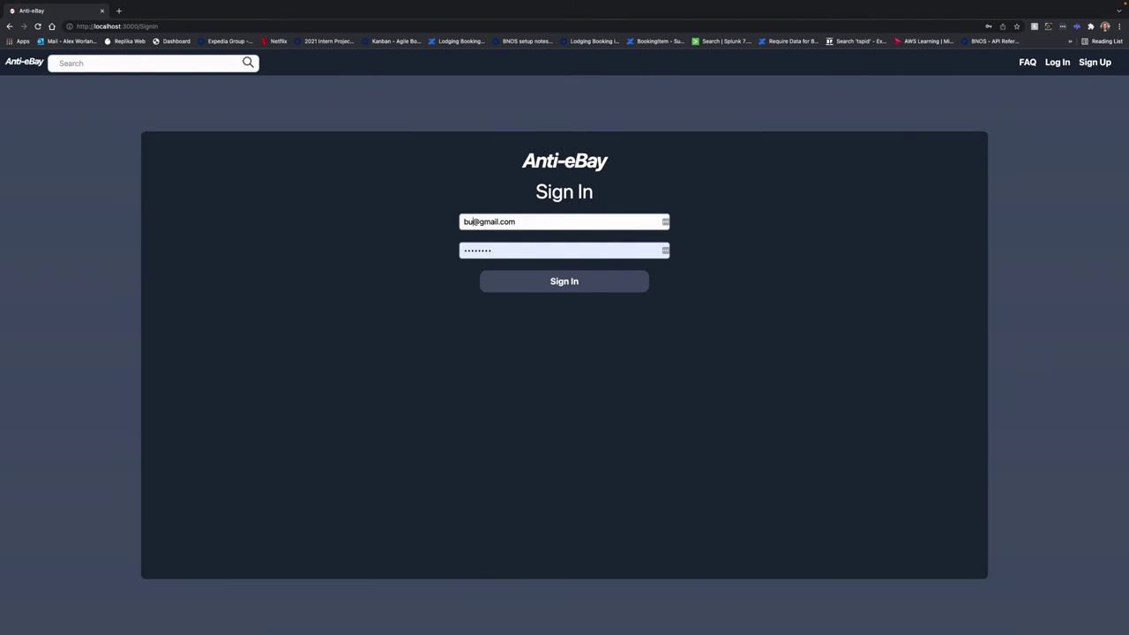
Sign in with the buyer's saved login and accept the $9000 bid on Cool Car
left_click(483, 221)
left_click(551, 288)
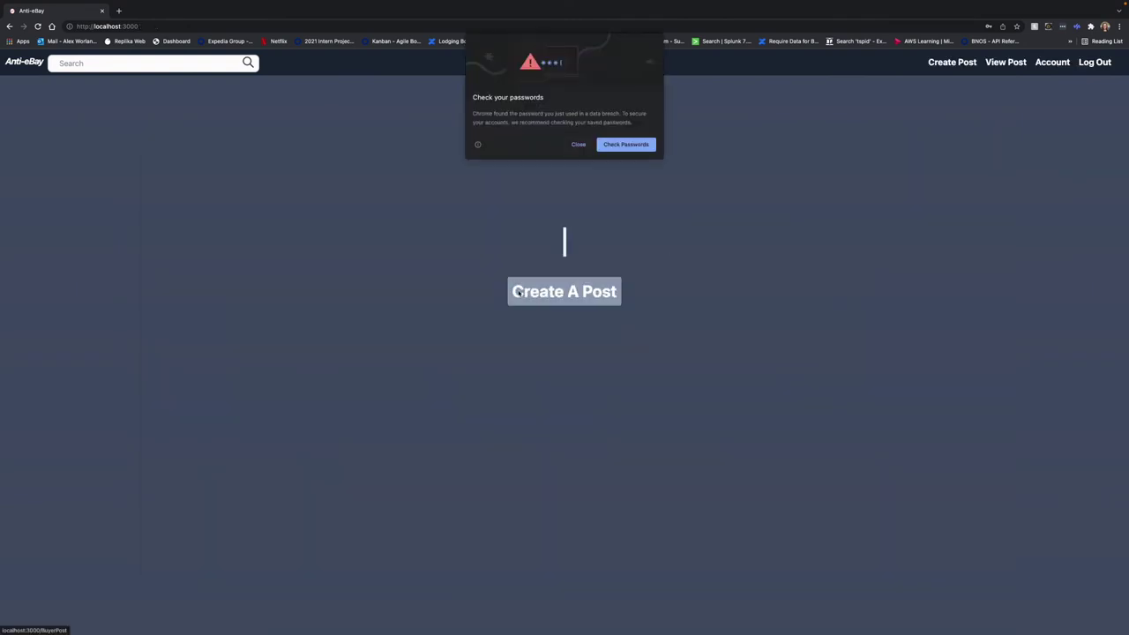
left_click(1012, 64)
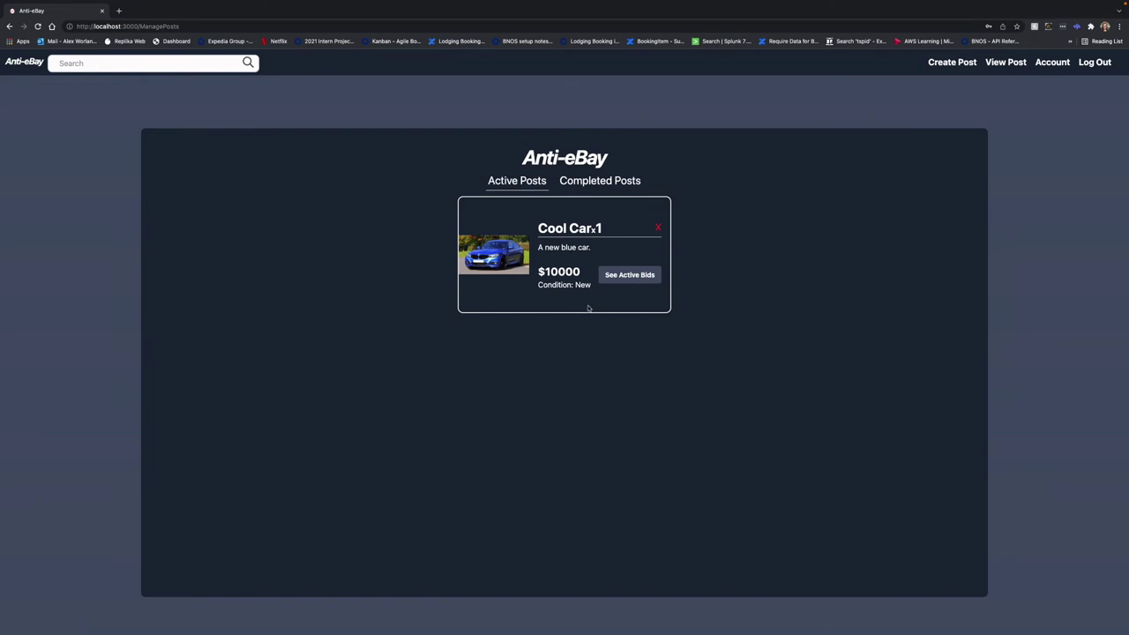
left_click(627, 275)
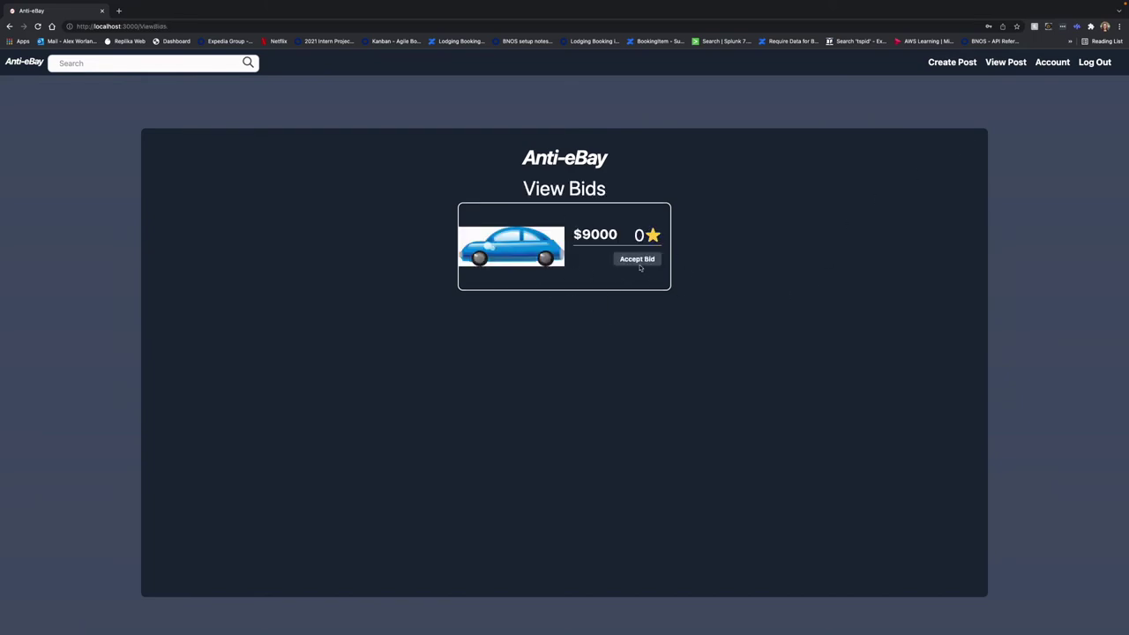
left_click(637, 262)
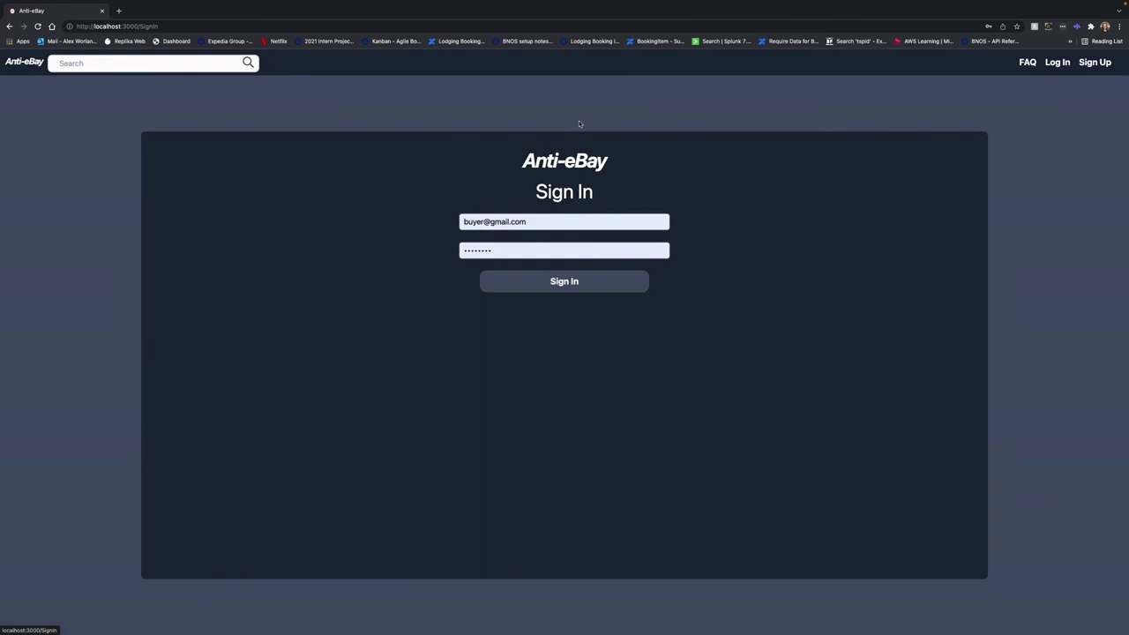
Sign in as the seller and mark the Cool Car order as completed under Orders To Fill
left_click(467, 221)
type("seller")
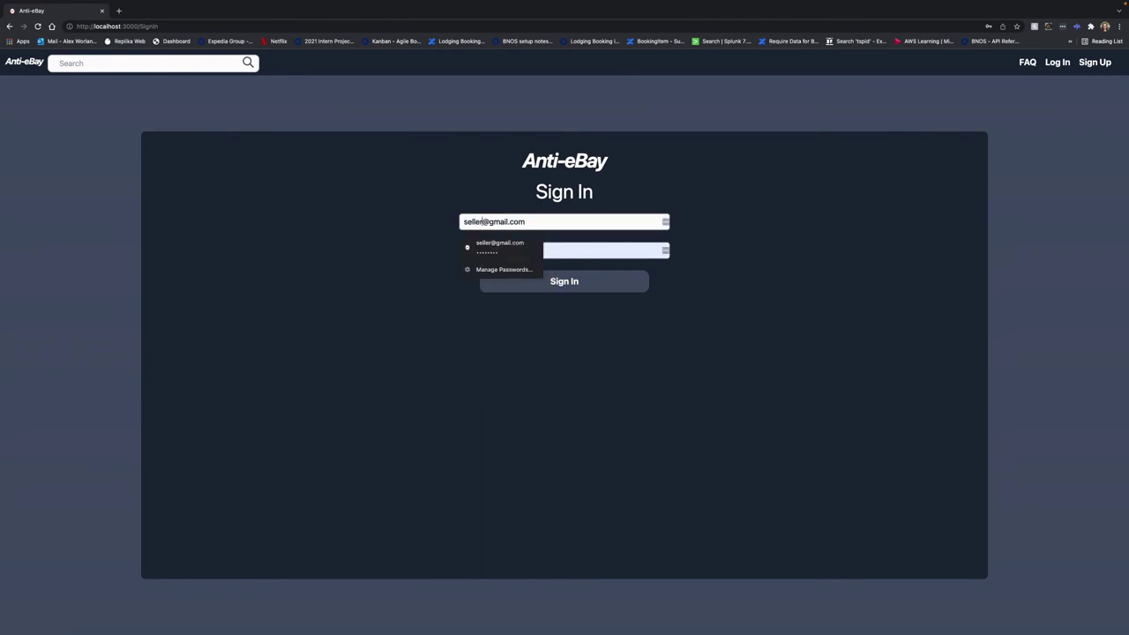
left_click(533, 287)
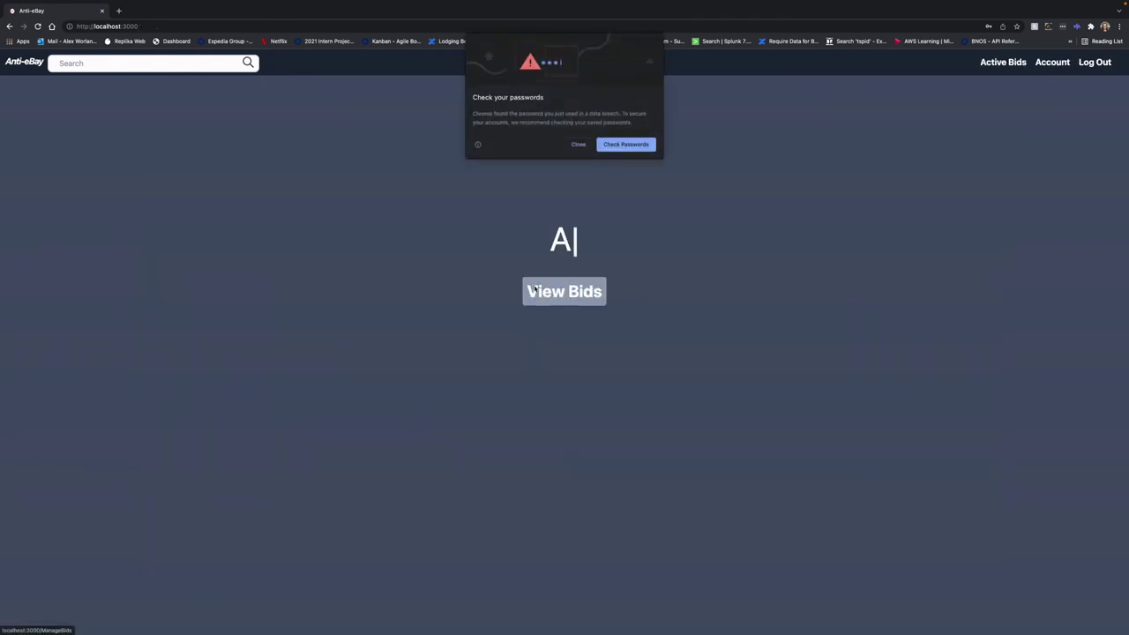
left_click(578, 145)
left_click(563, 292)
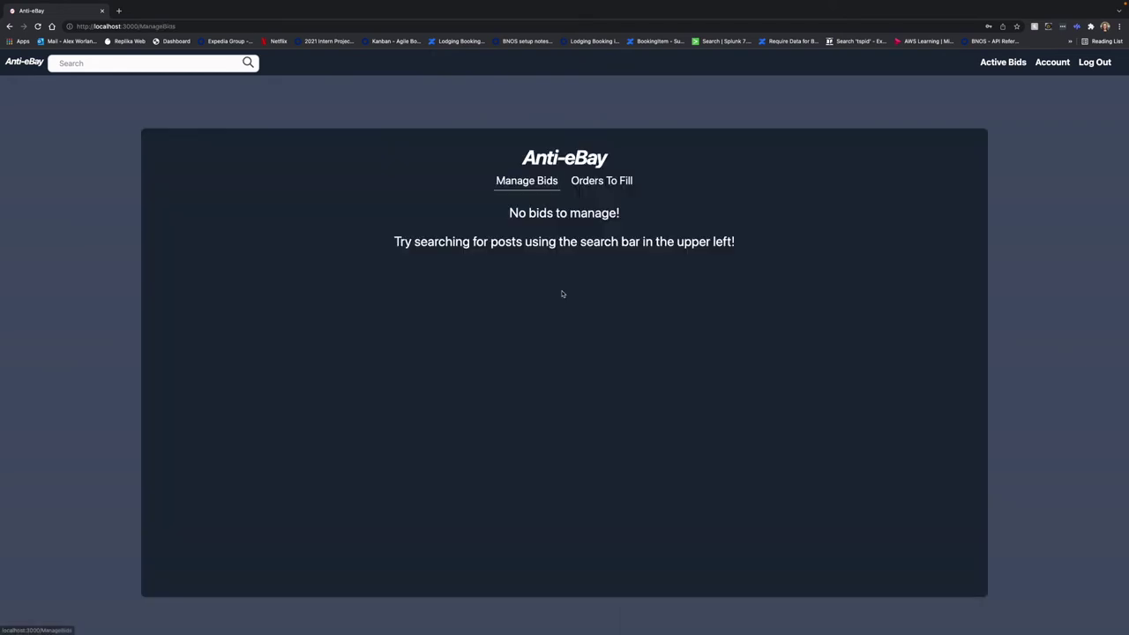
left_click(591, 186)
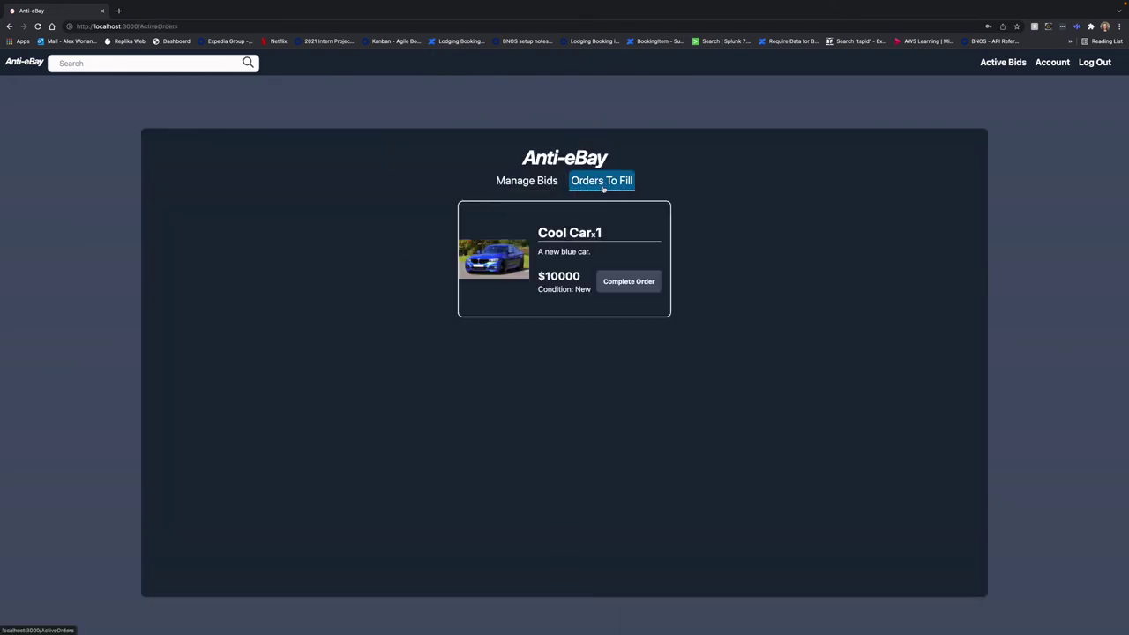
left_click(625, 284)
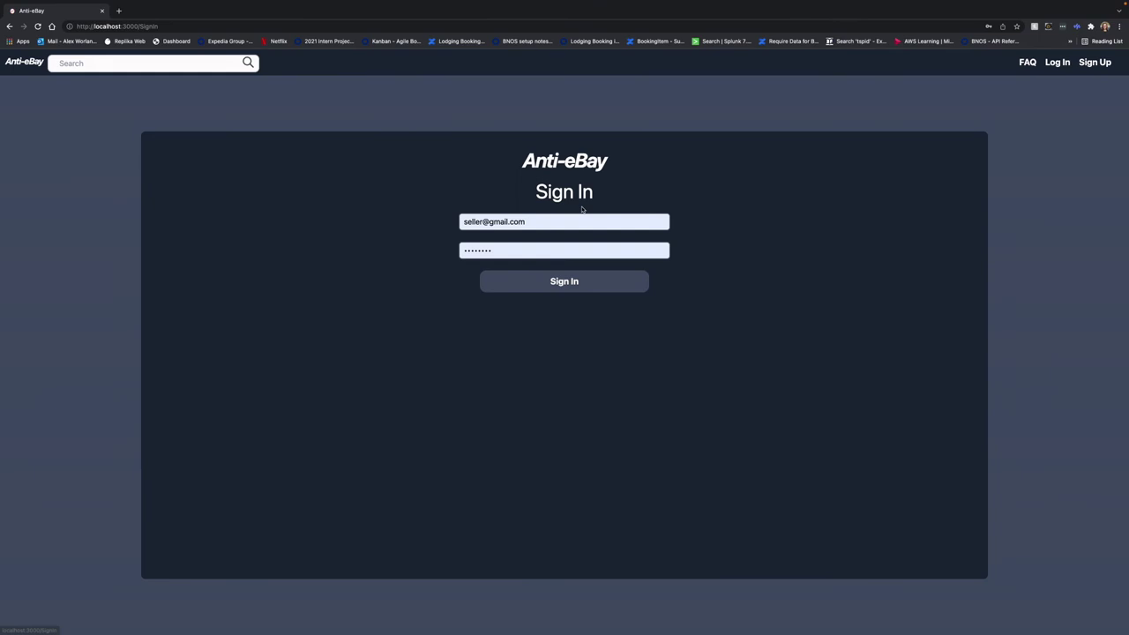
Sign in as the buyer and open the Completed Posts list
double_click(477, 221)
type("buyer")
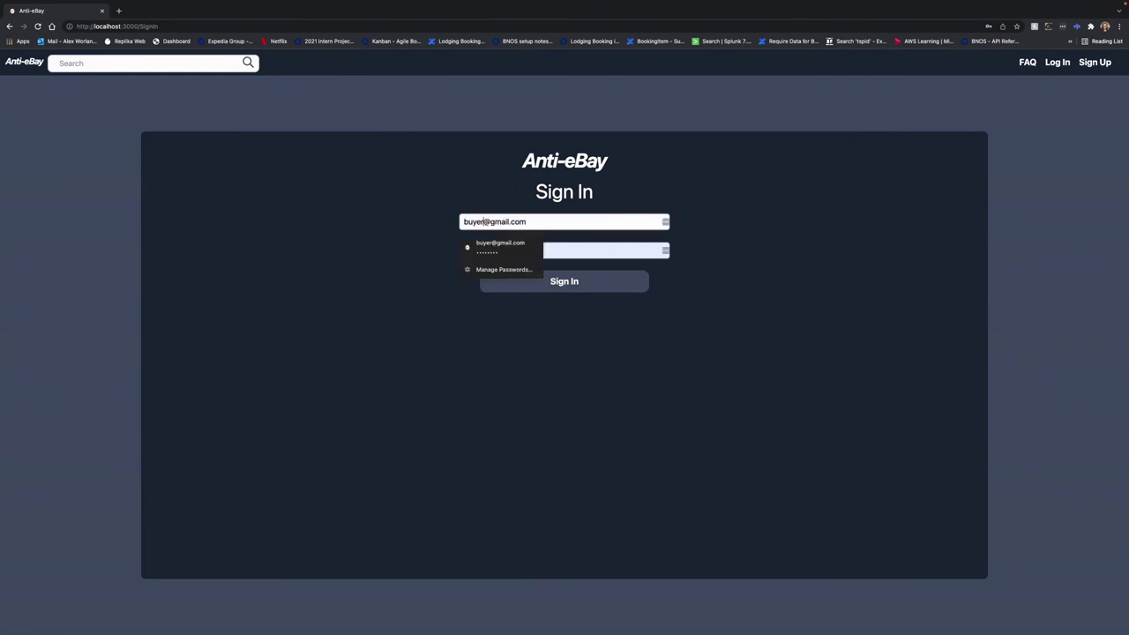
key("Return")
left_click(550, 295)
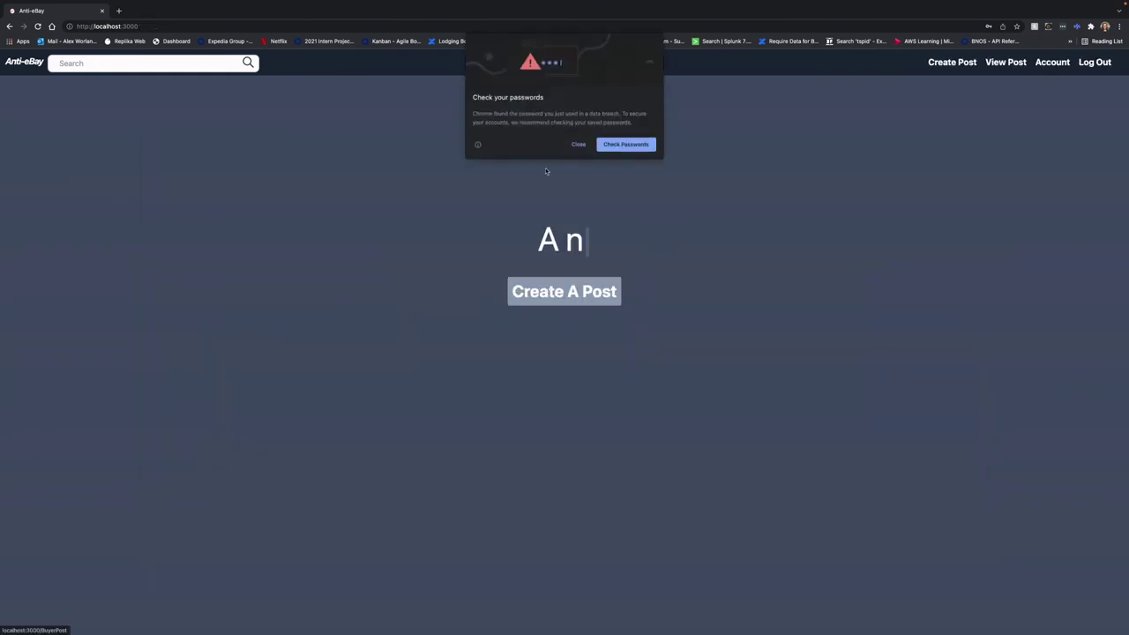
left_click(578, 145)
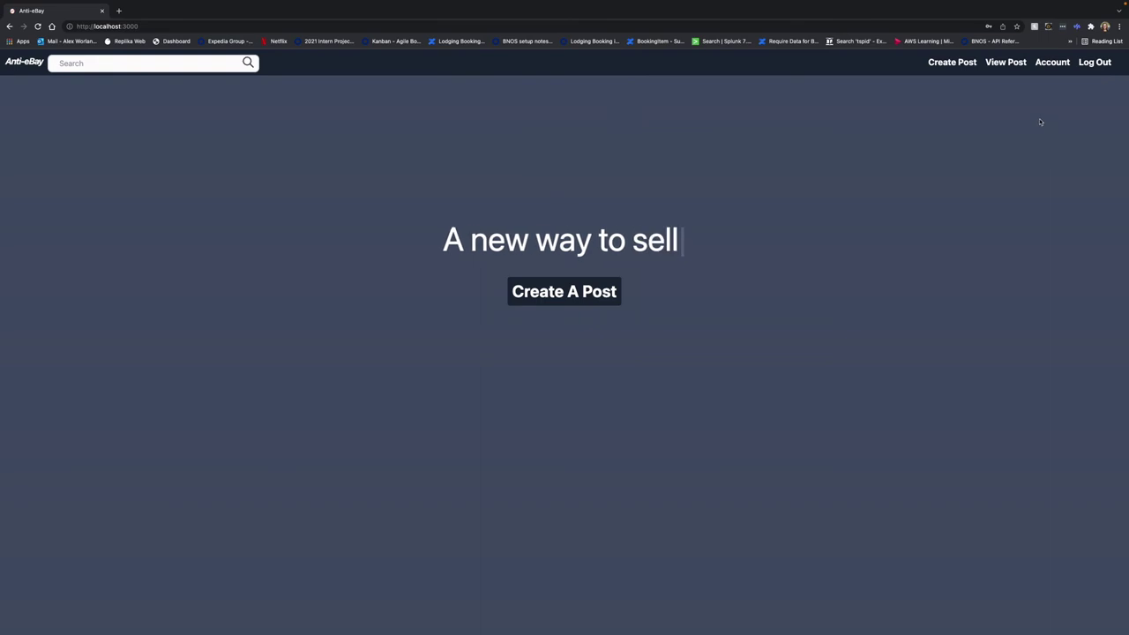
left_click(1006, 63)
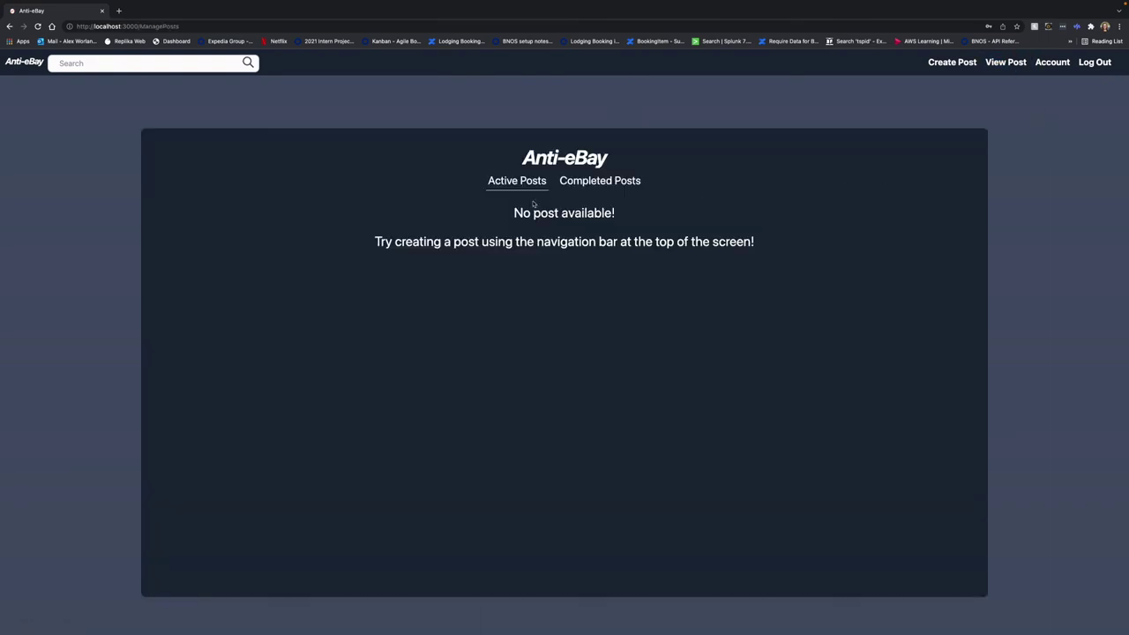
left_click(622, 182)
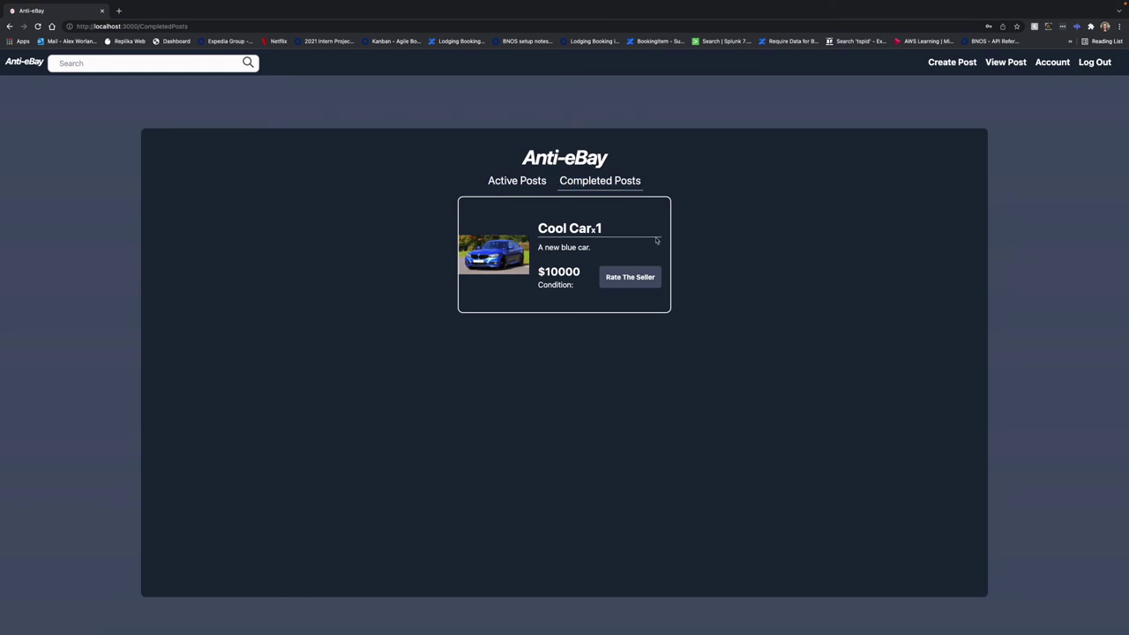
Rate the Cool Car seller five stars with the message 'This was a good seller!'
left_click(630, 277)
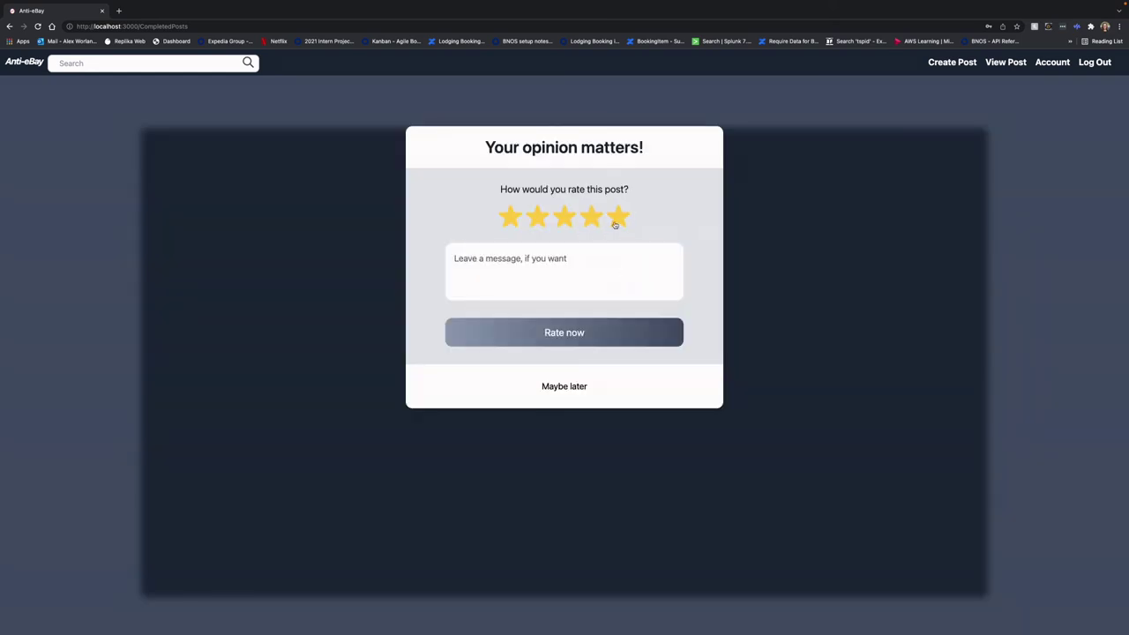
triple_click(606, 277)
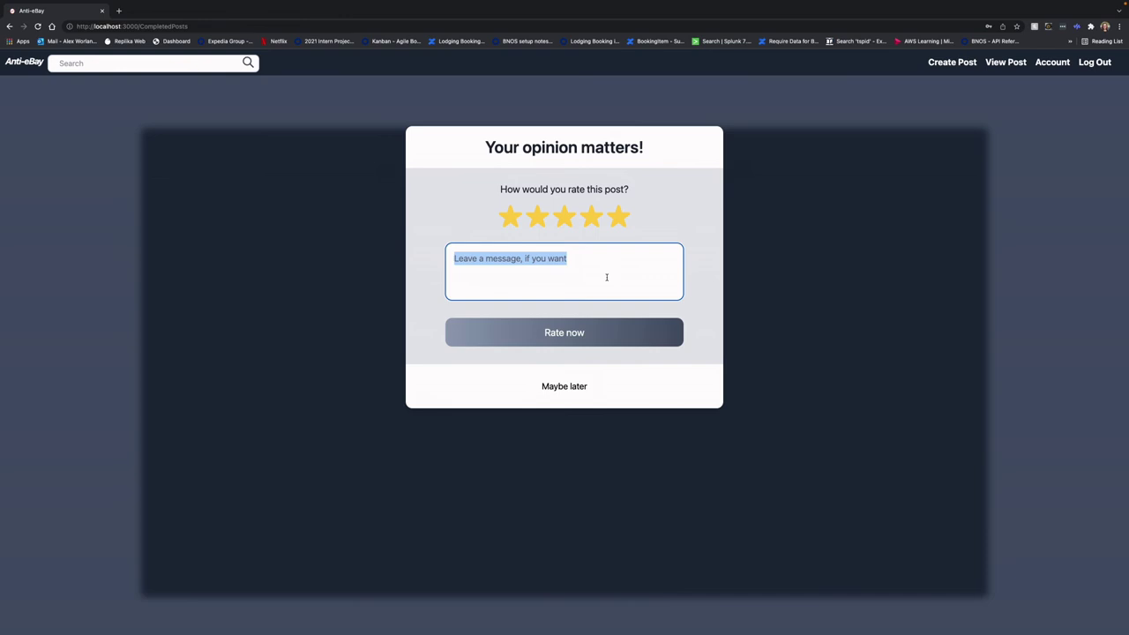
key("BackSpace")
type("This waa s")
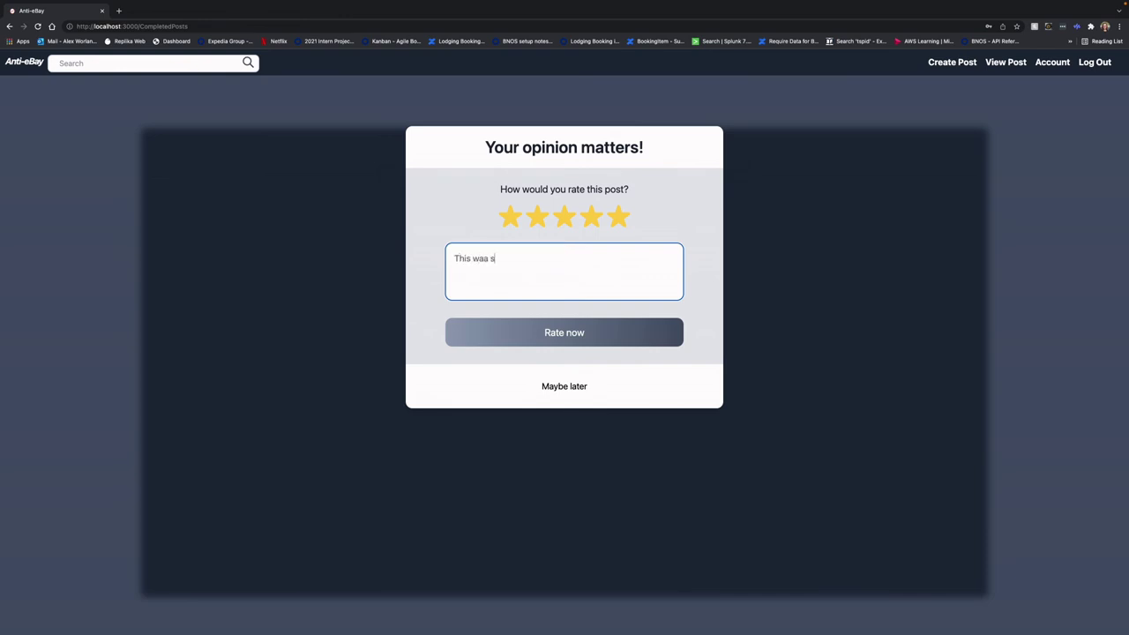
type("good seller!")
left_click(565, 334)
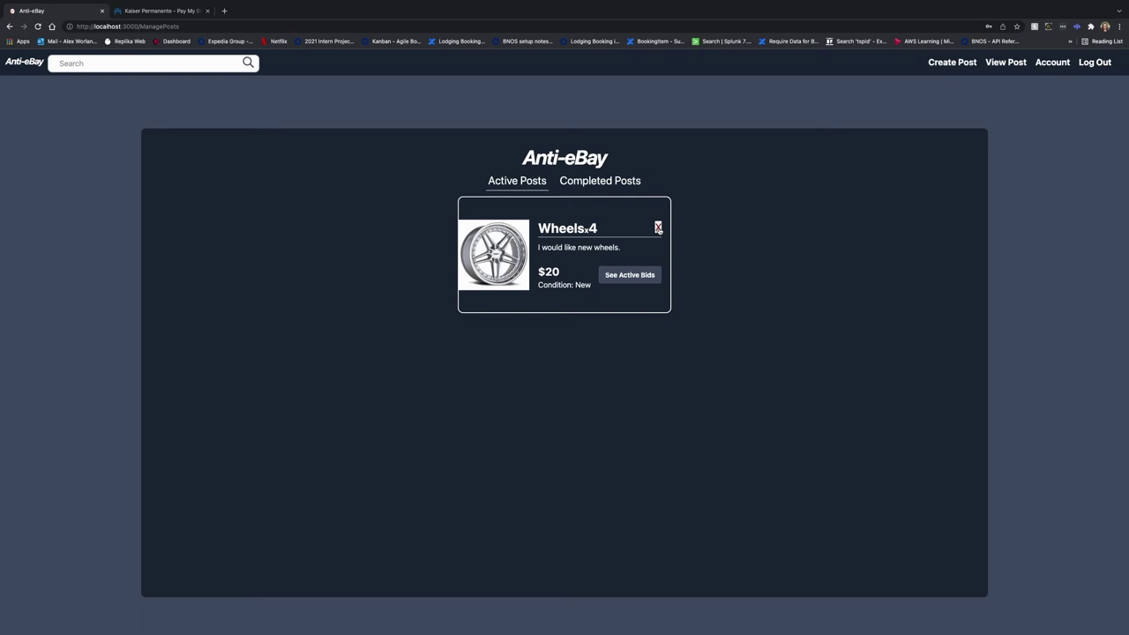
Delete the Wheels ×4 post and confirm Active Posts shows 'No post available!'
left_click(658, 229)
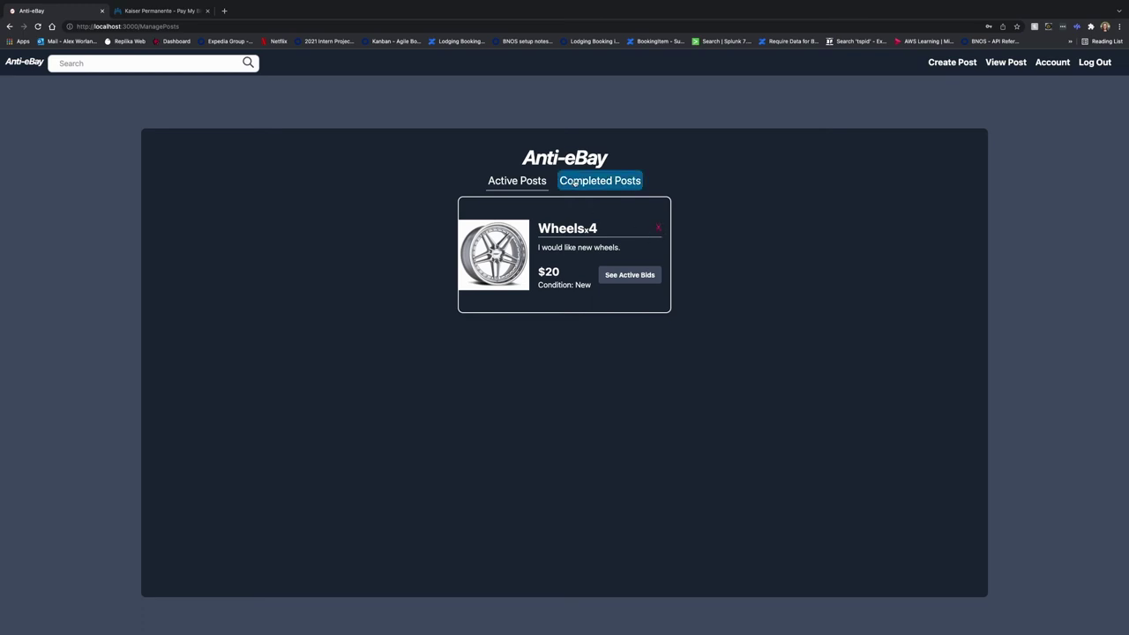
left_click(600, 181)
left_click(529, 181)
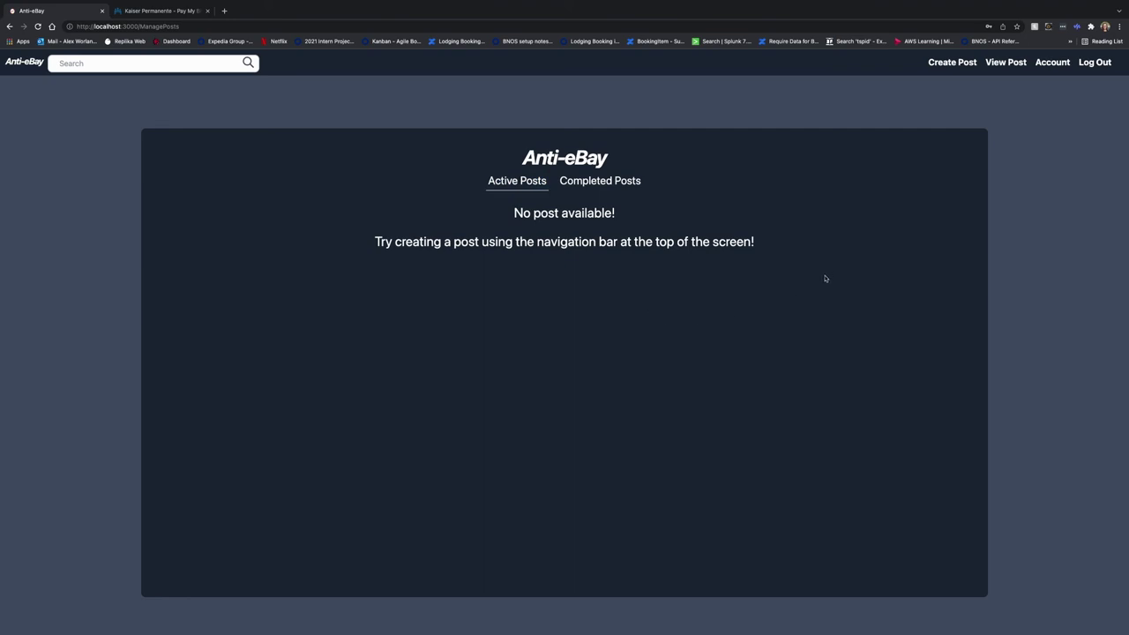
Delete the account from the Account Info page
left_click(1052, 62)
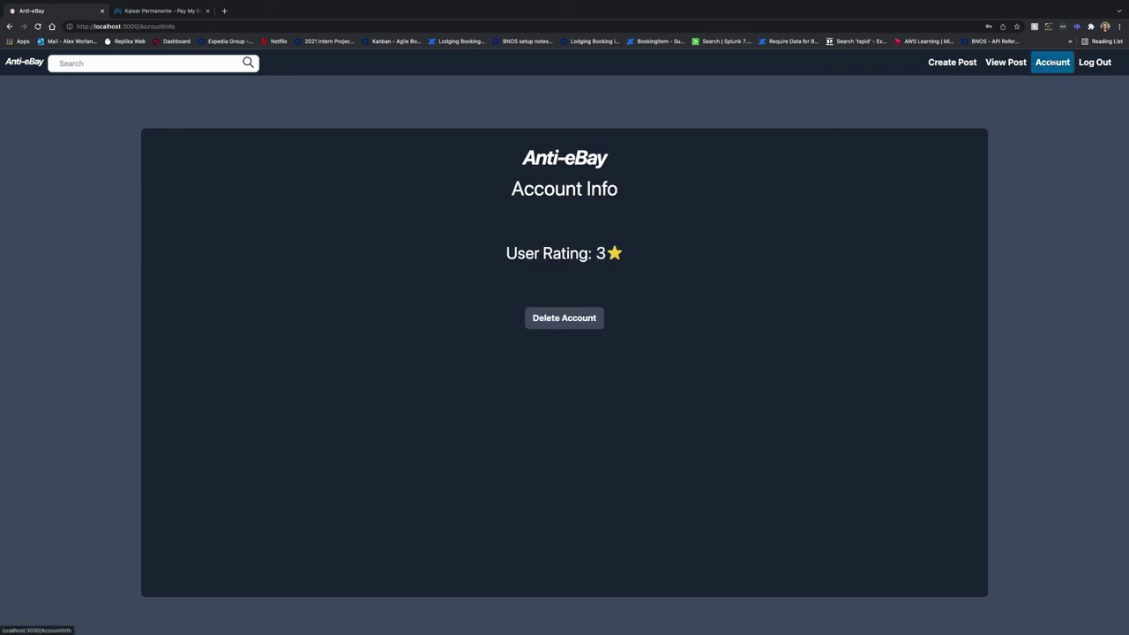
left_click(557, 318)
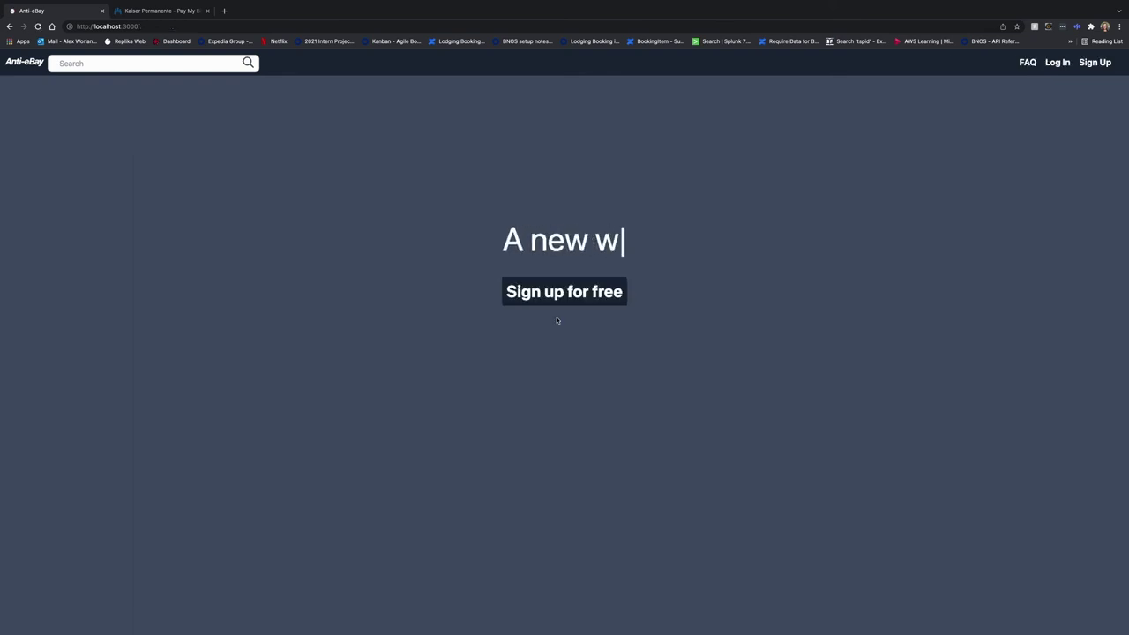